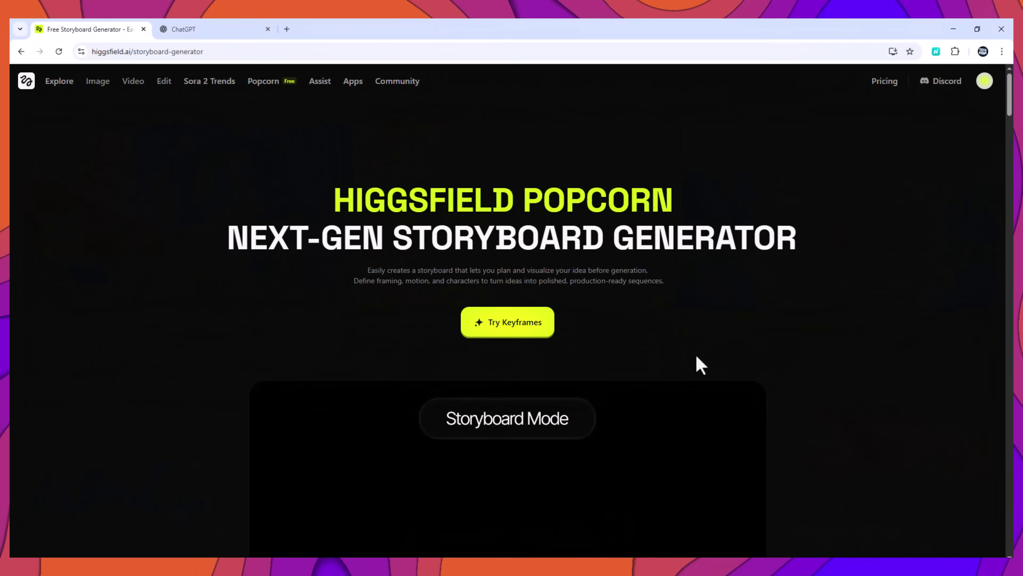
Scroll through the Higgsfield landing page demos.
scroll(696, 356, "down", 3)
scroll(697, 356, "down", 2)
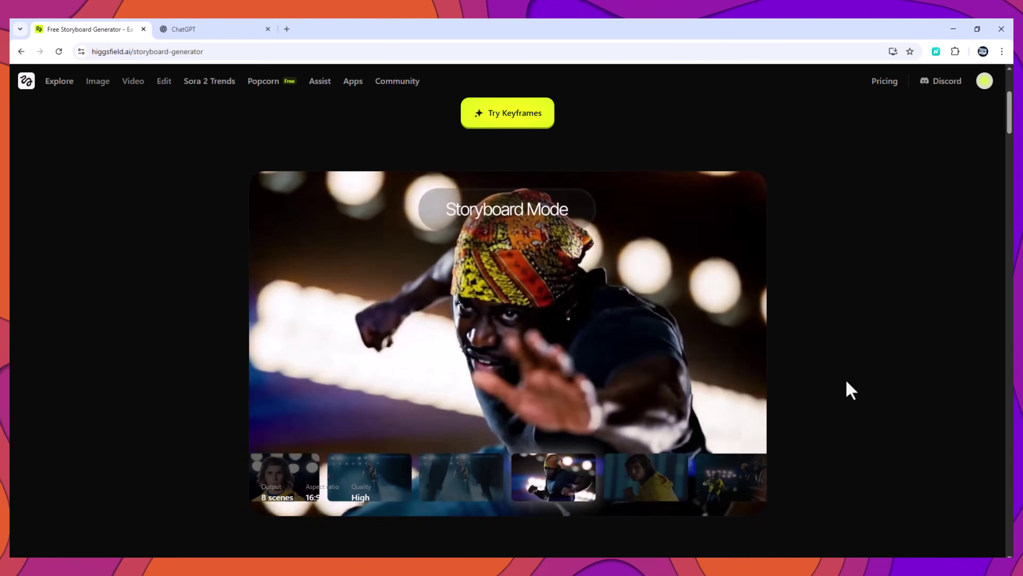
scroll(846, 382, "down", 1)
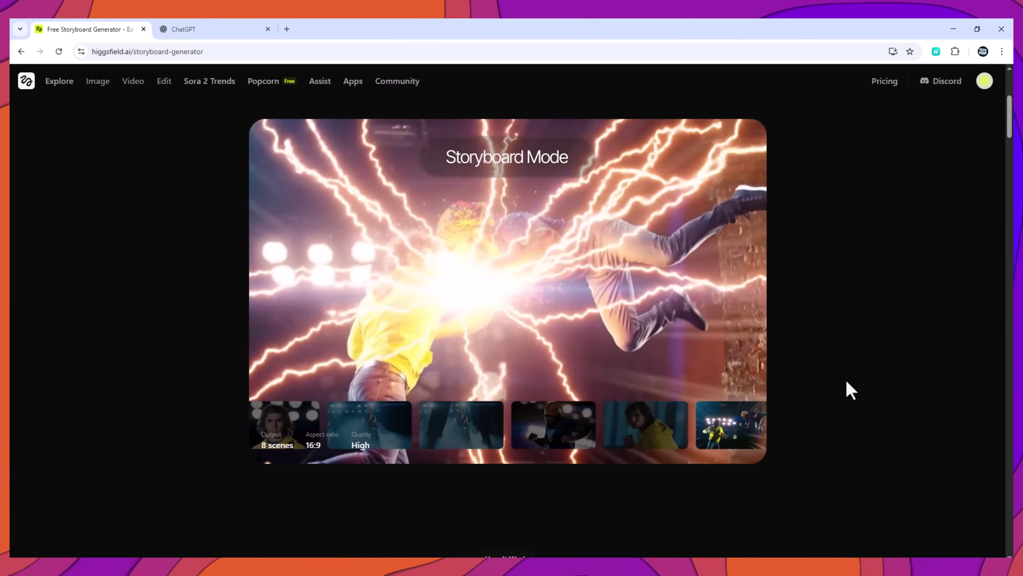
scroll(846, 382, "up", 1)
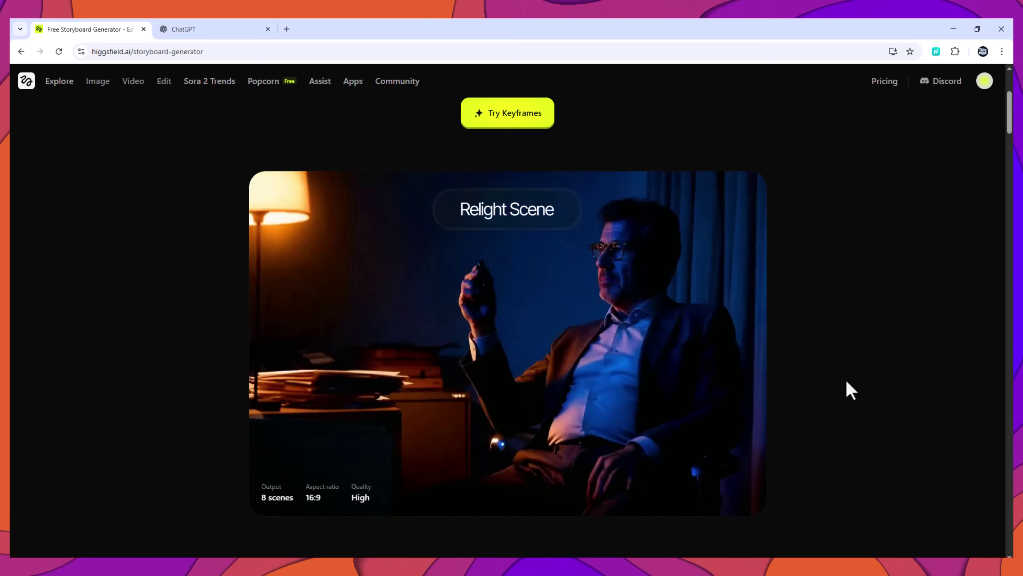
scroll(846, 381, "down", 10)
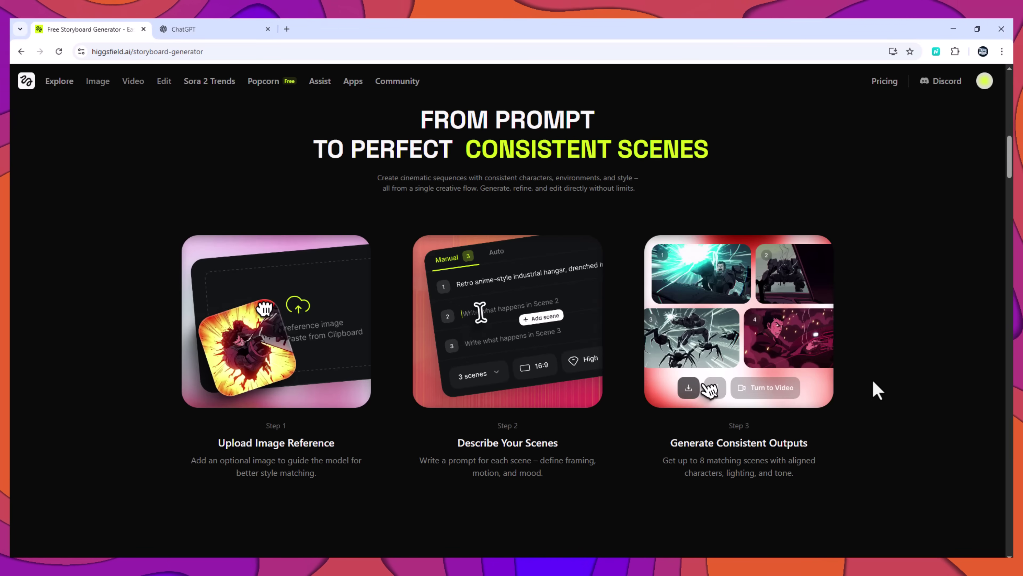
scroll(873, 381, "down", 7)
scroll(874, 380, "down", 4)
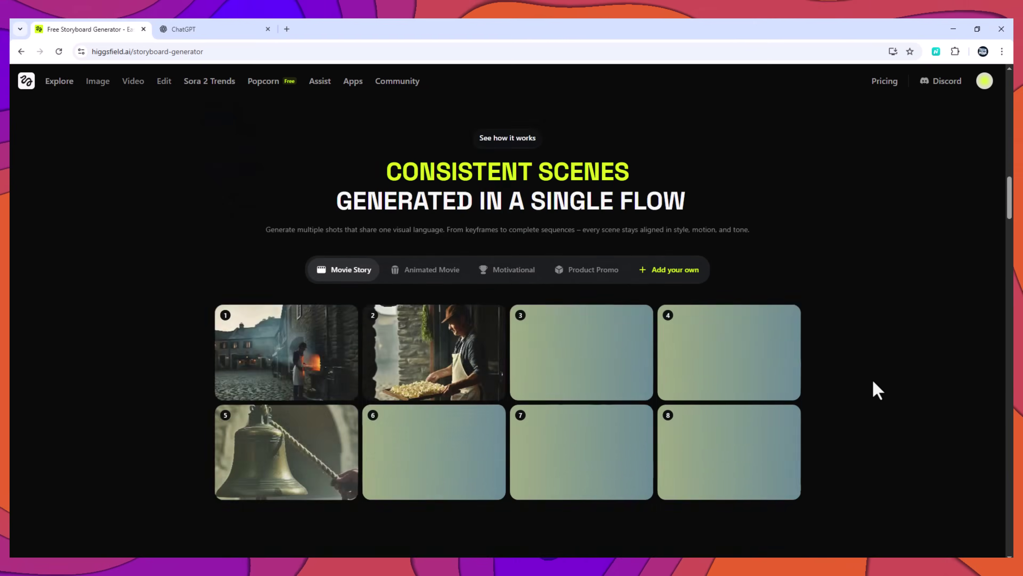
scroll(873, 381, "up", 2)
scroll(874, 381, "down", 1)
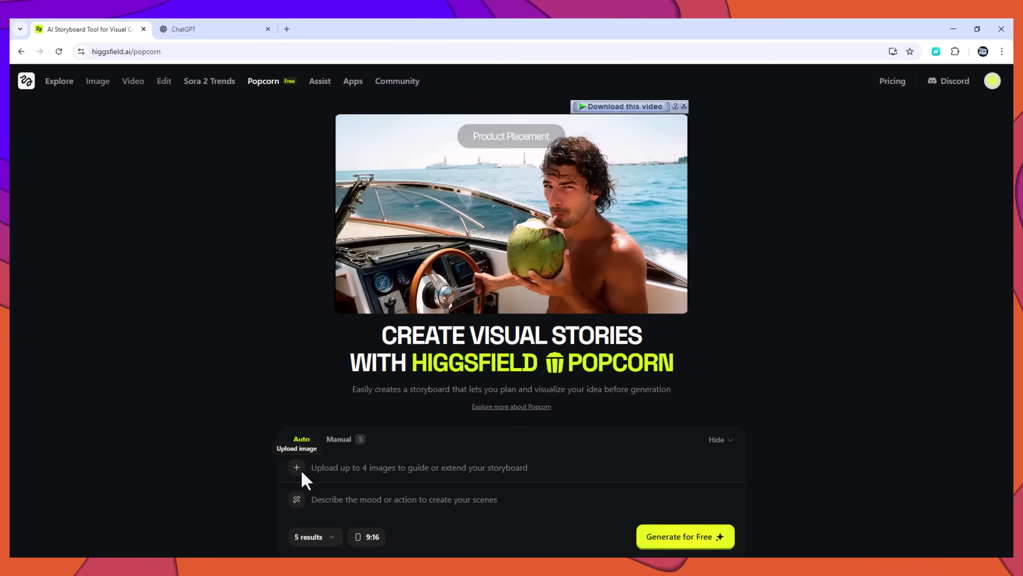
Compare the five-scene Manual layout with Auto, then scroll to the creative-workflow overview.
left_click(339, 440)
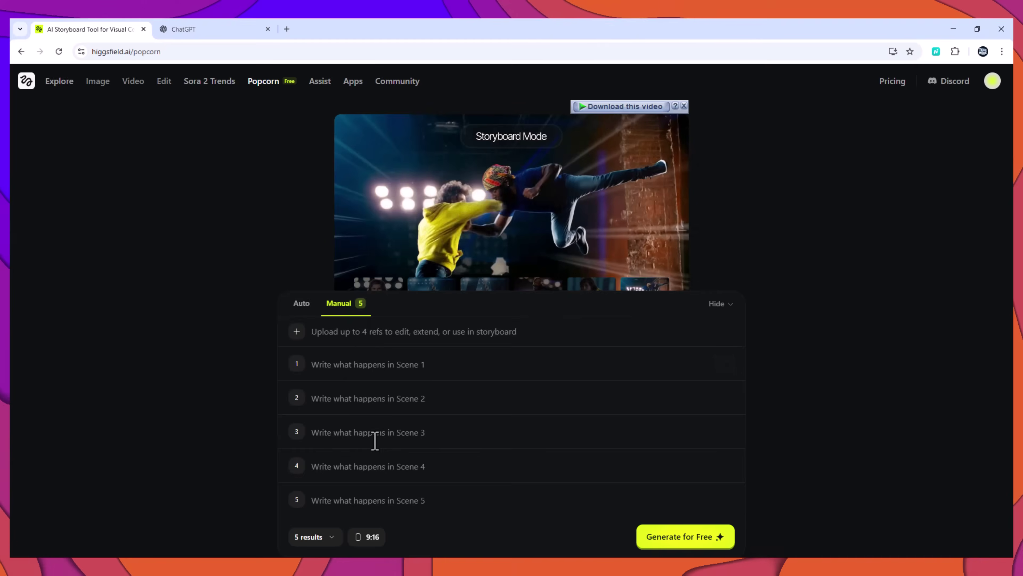
left_click(300, 305)
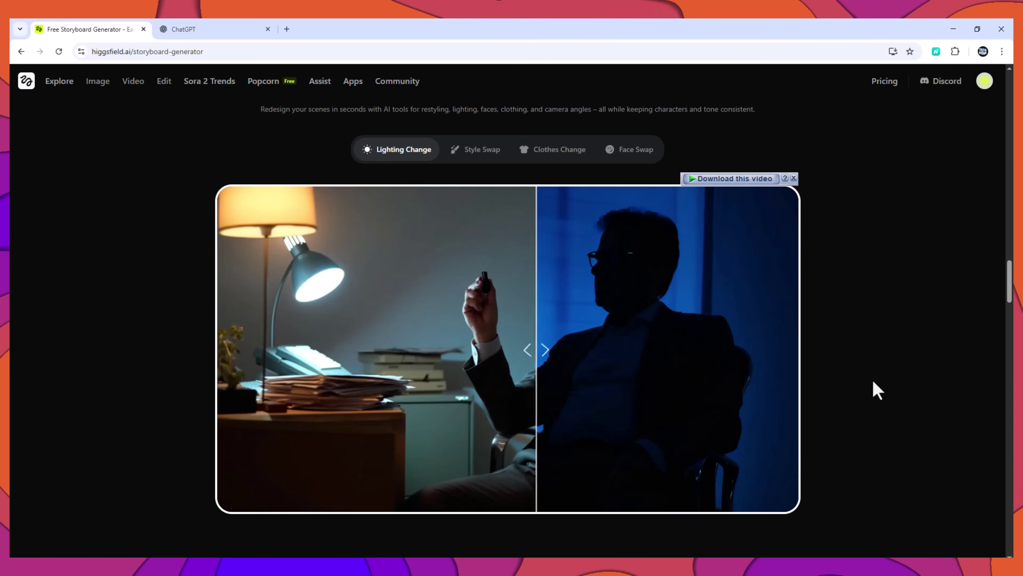
scroll(874, 382, "down", 10)
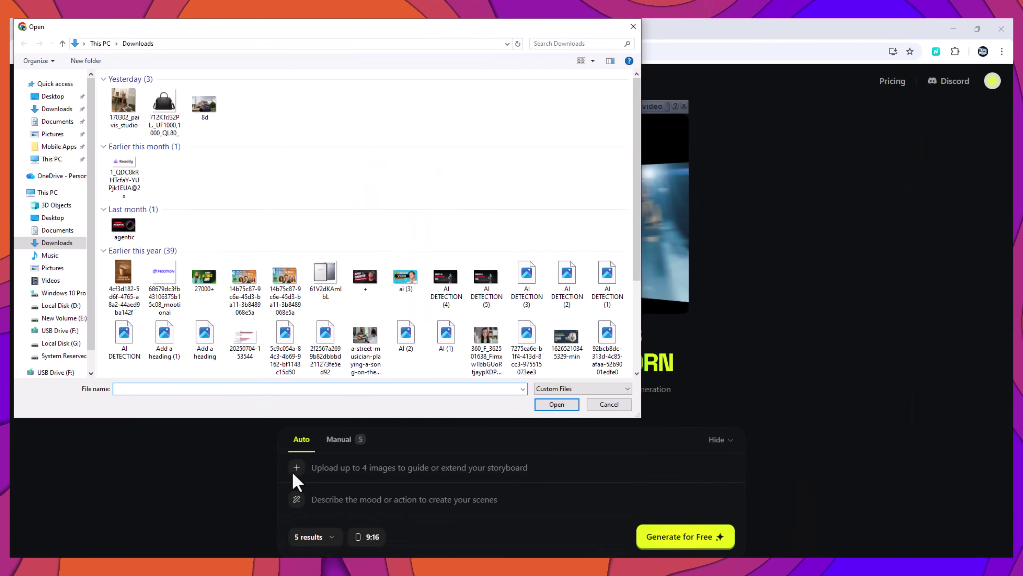
Upload the astronaut reference image and paste the lone-astronaut alien-desert prompt.
double_click(373, 139)
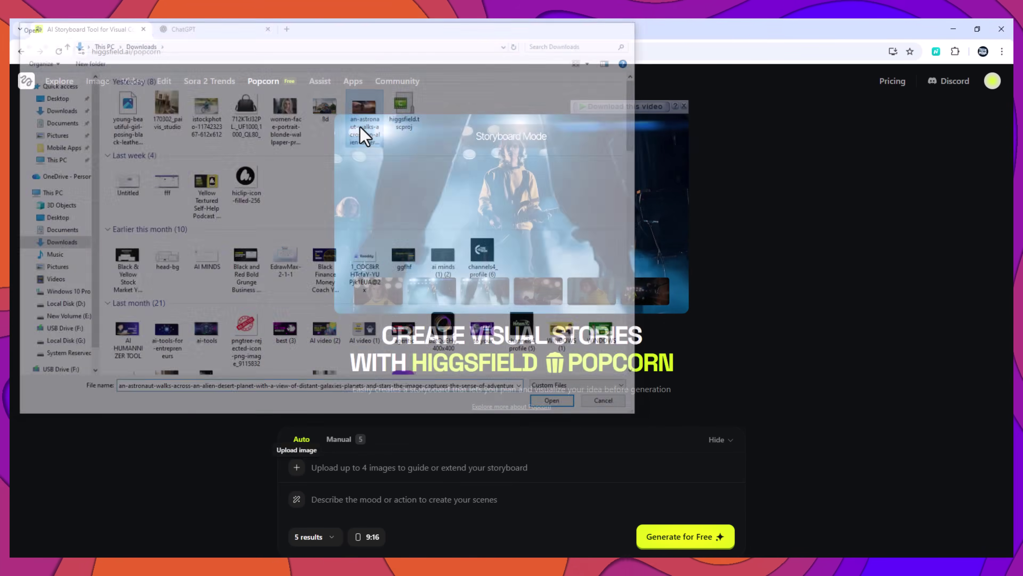
right_click(354, 499)
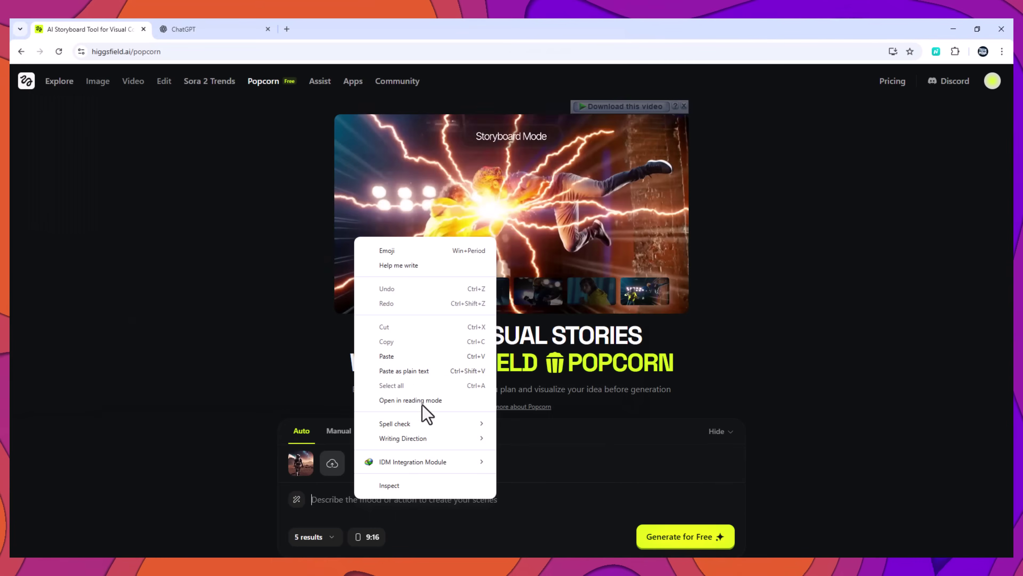
left_click(386, 356)
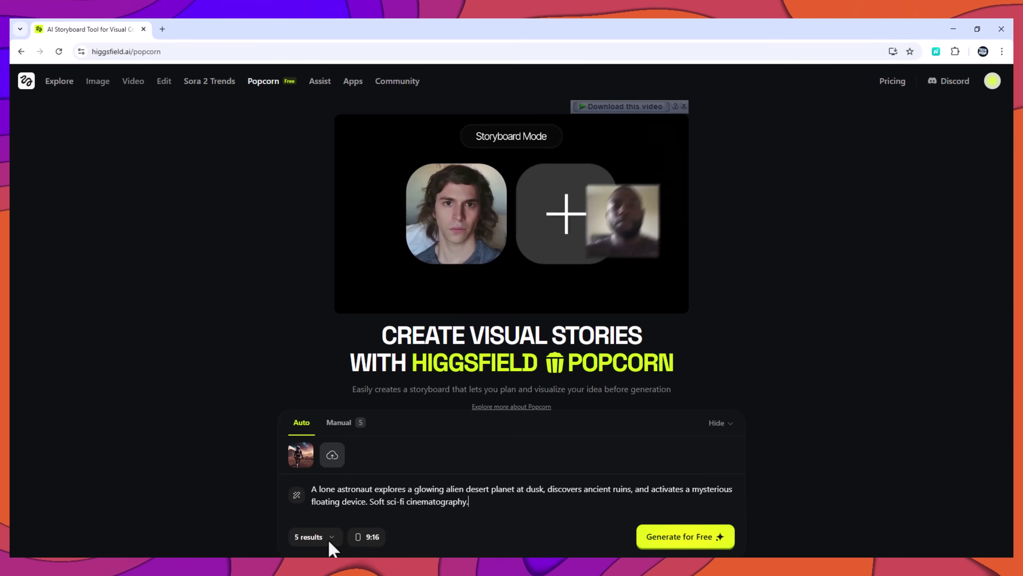
Keep 5 results at 9:16 and generate the astronaut storyboard.
left_click(307, 539)
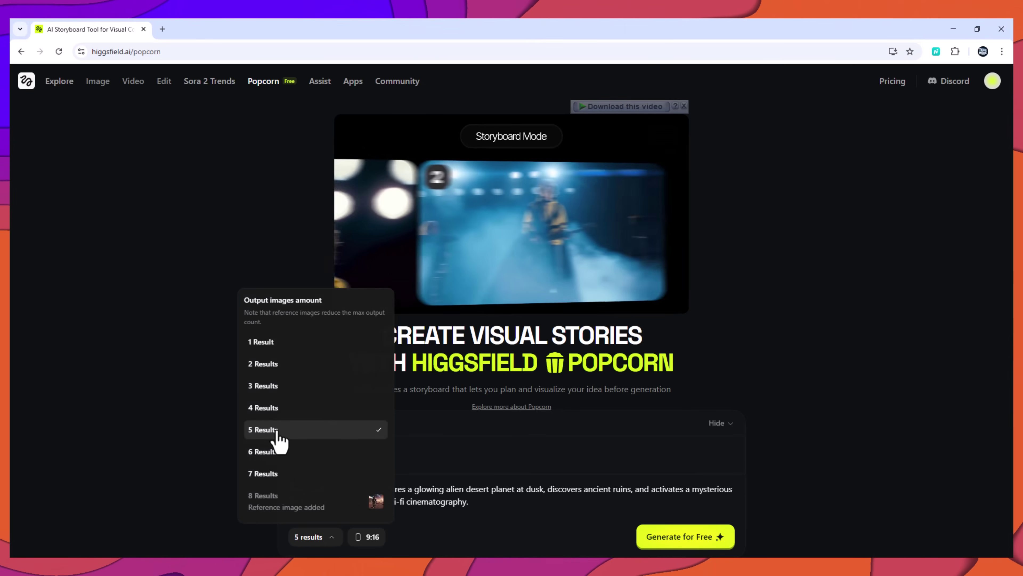
left_click(271, 429)
left_click(377, 539)
left_click(691, 540)
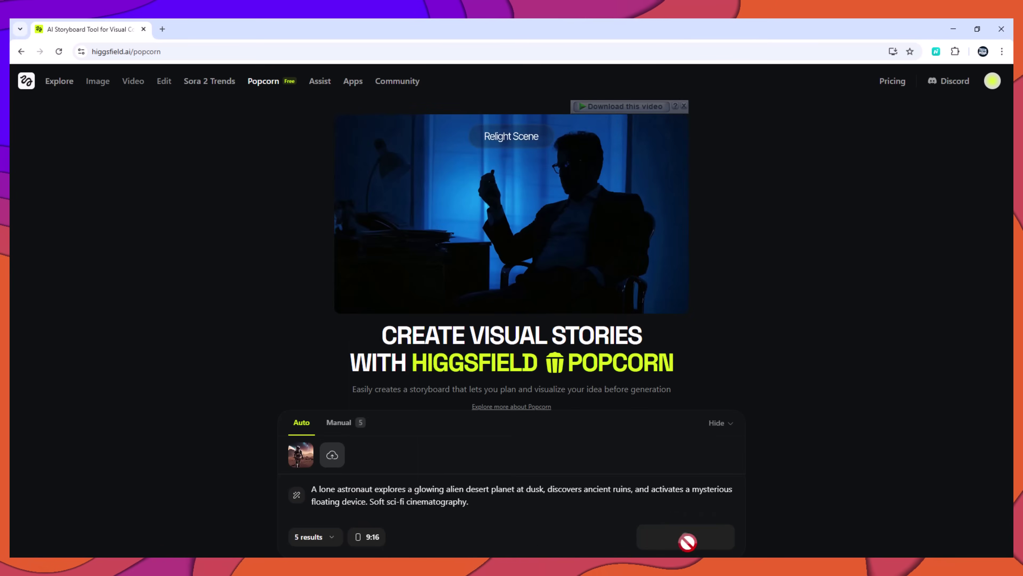
mouse_move(480, 562)
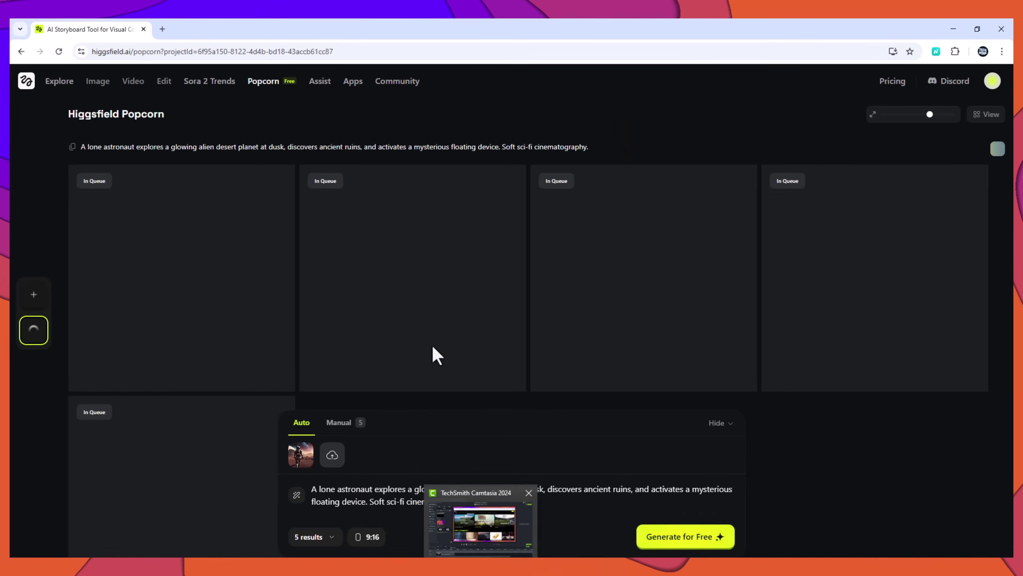
Browse the astronaut images and send the floating-device shot to video animation.
left_click(208, 327)
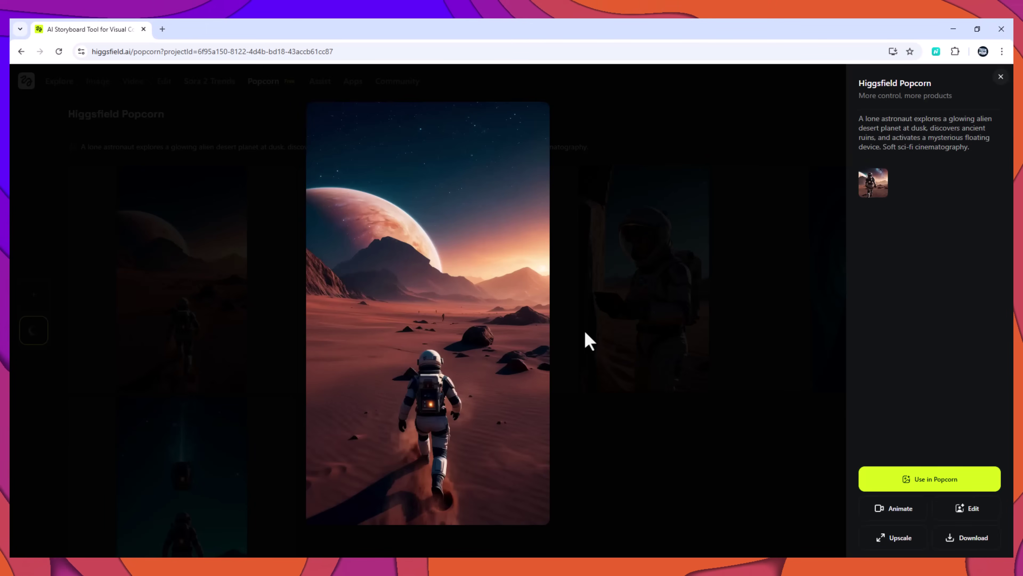
key("Right")
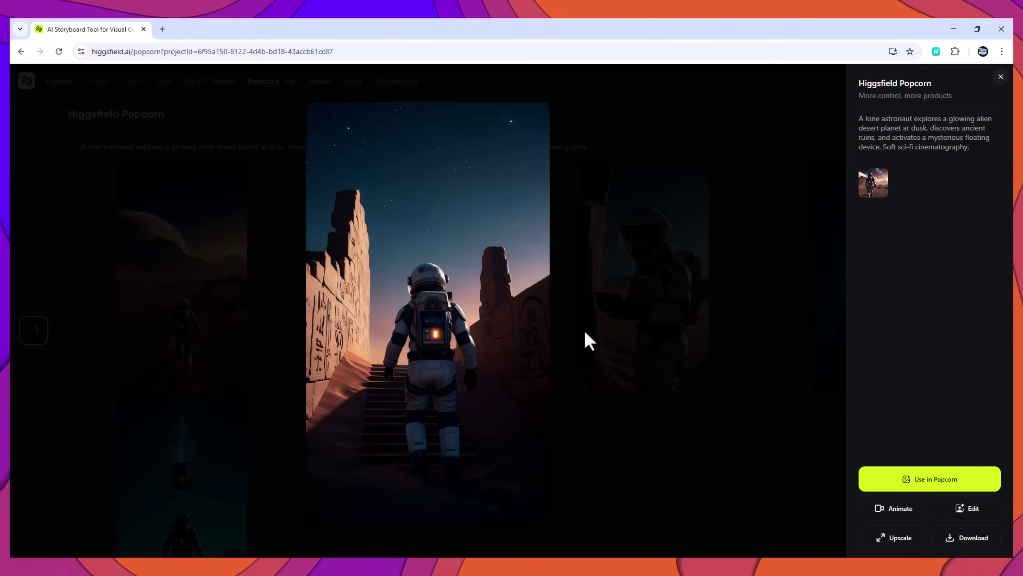
key("Right")
key("Right")
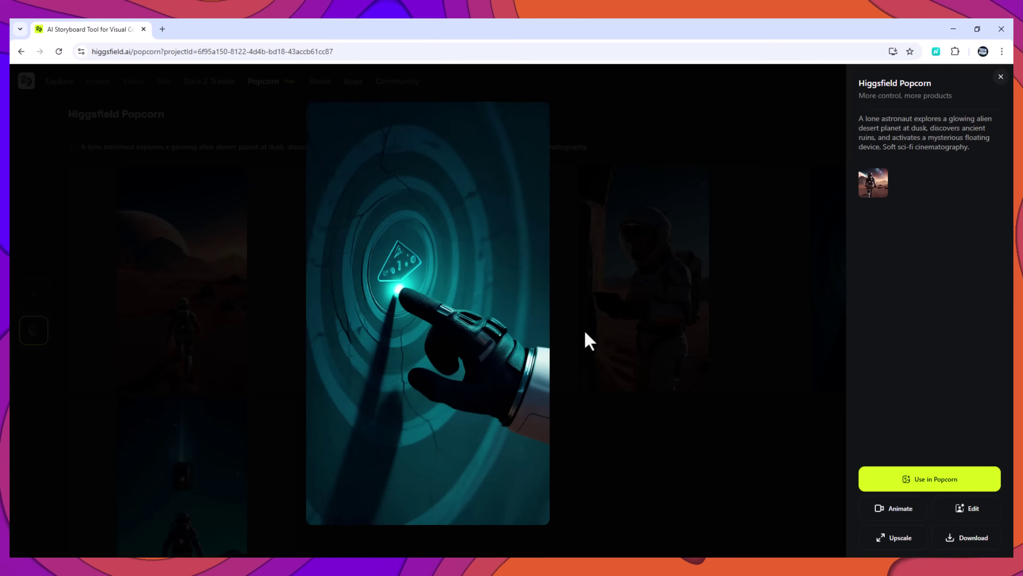
key("Right")
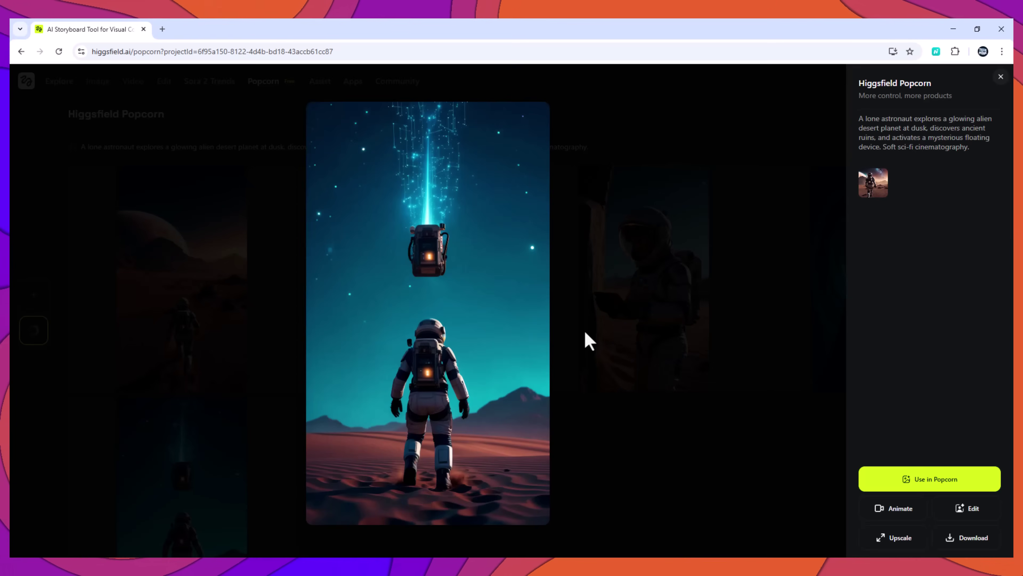
left_click(895, 508)
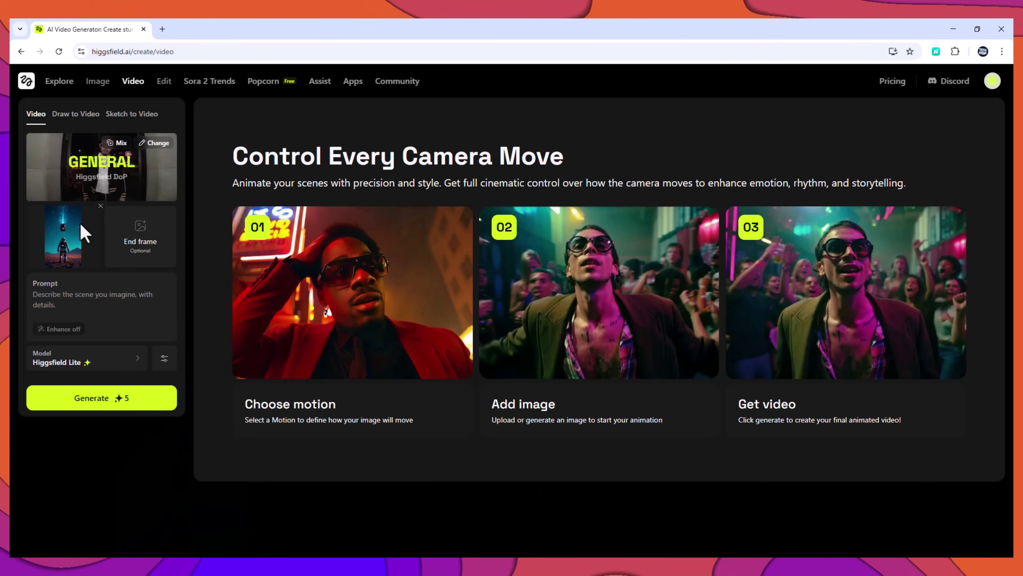
Back on the Popcorn page, upload a new reference image and paste the Istanbul traveler prompt.
key("alt+Left")
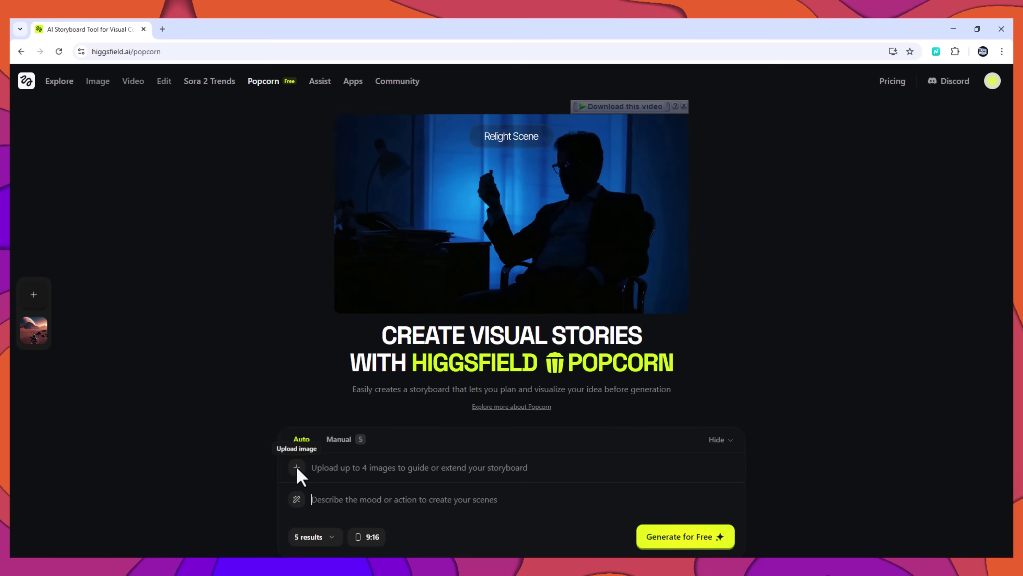
left_click(297, 469)
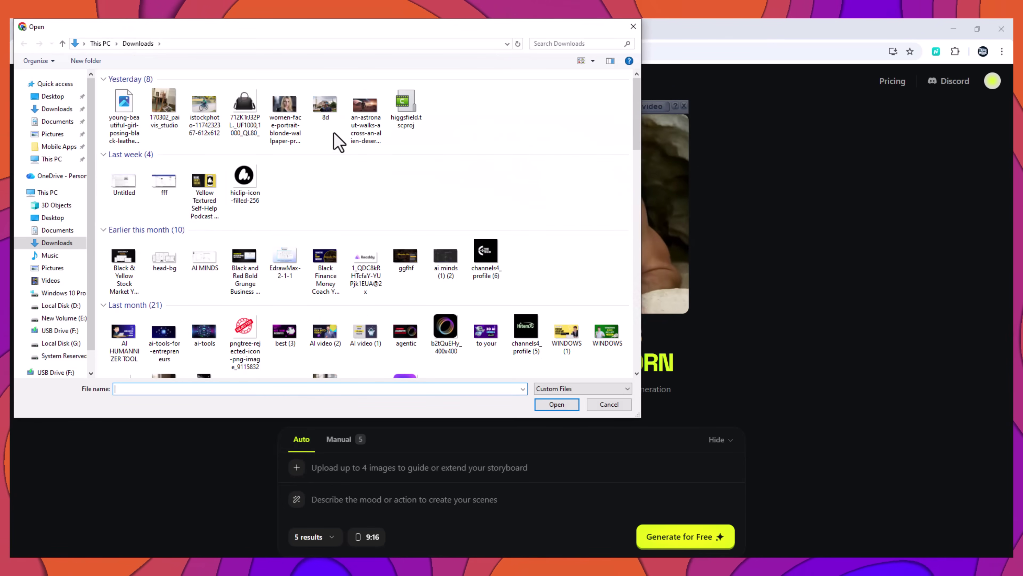
double_click(324, 118)
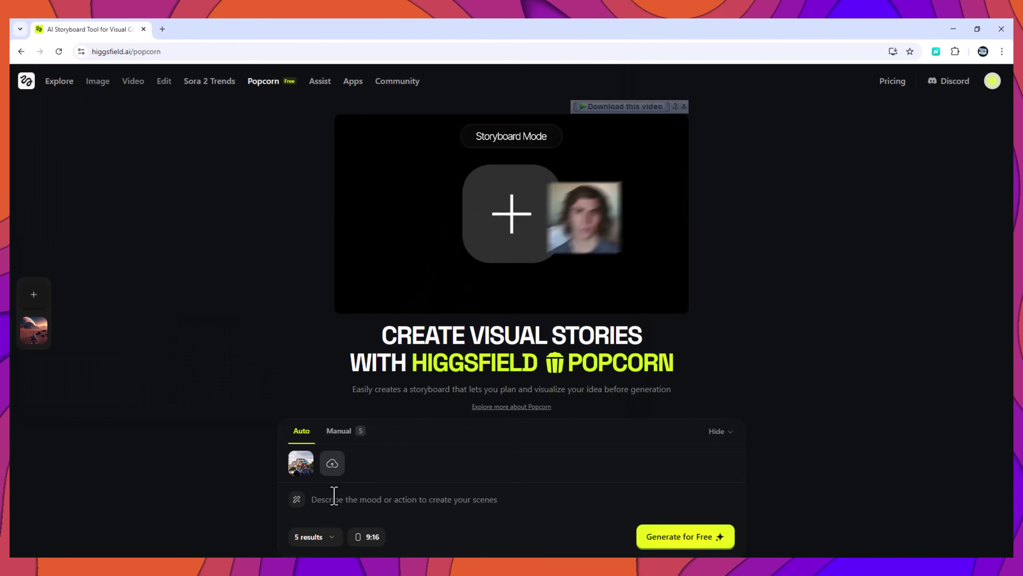
right_click(335, 499)
left_click(381, 352)
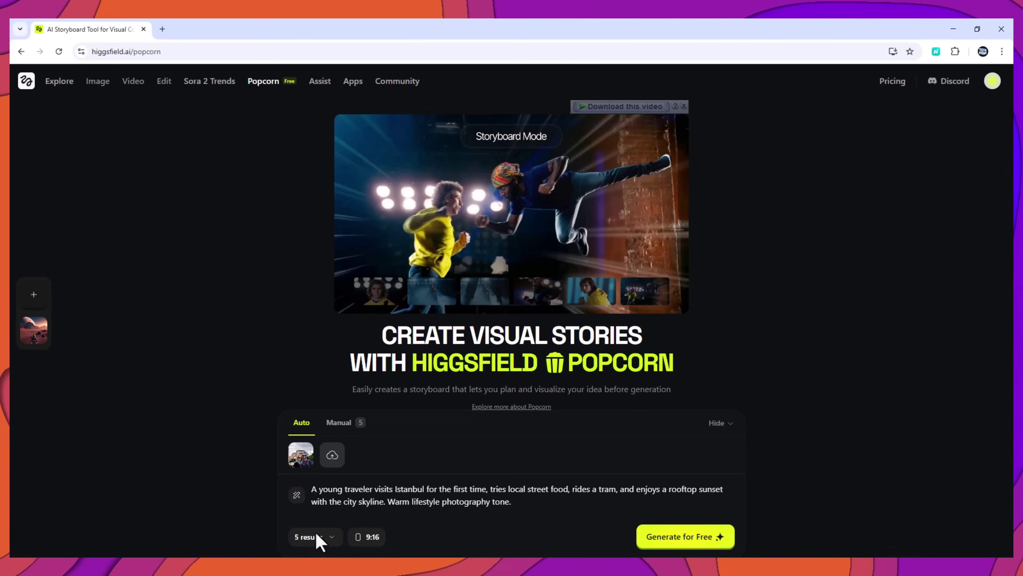
Set 7 results at 4:3 and generate the Istanbul storyboard.
left_click(308, 537)
left_click(289, 474)
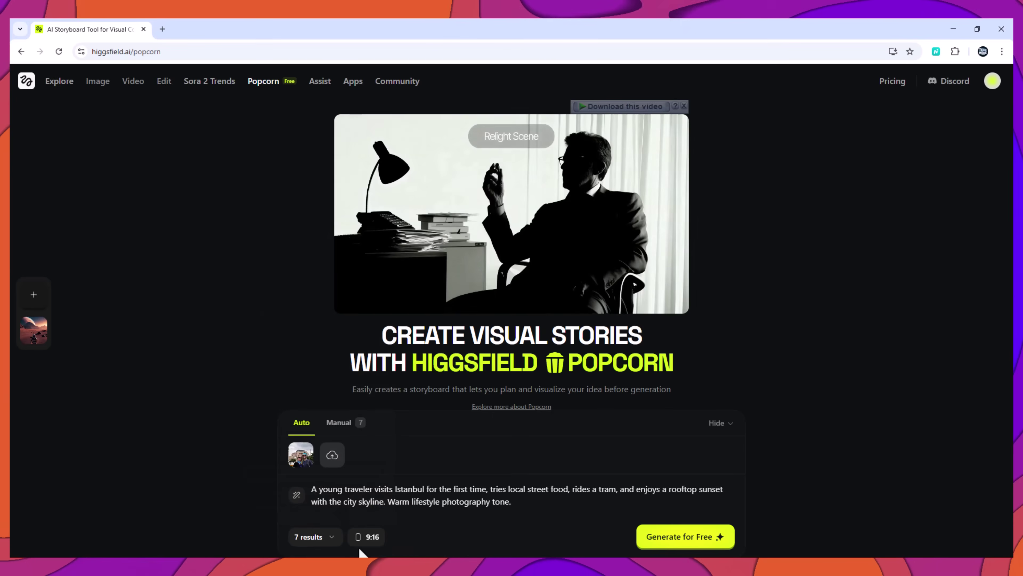
left_click(377, 540)
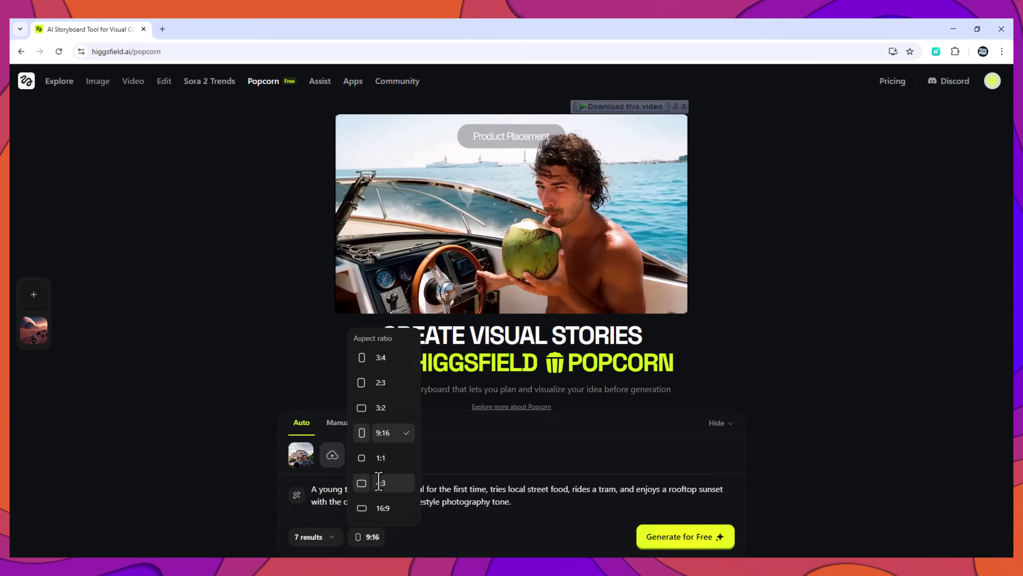
left_click(381, 483)
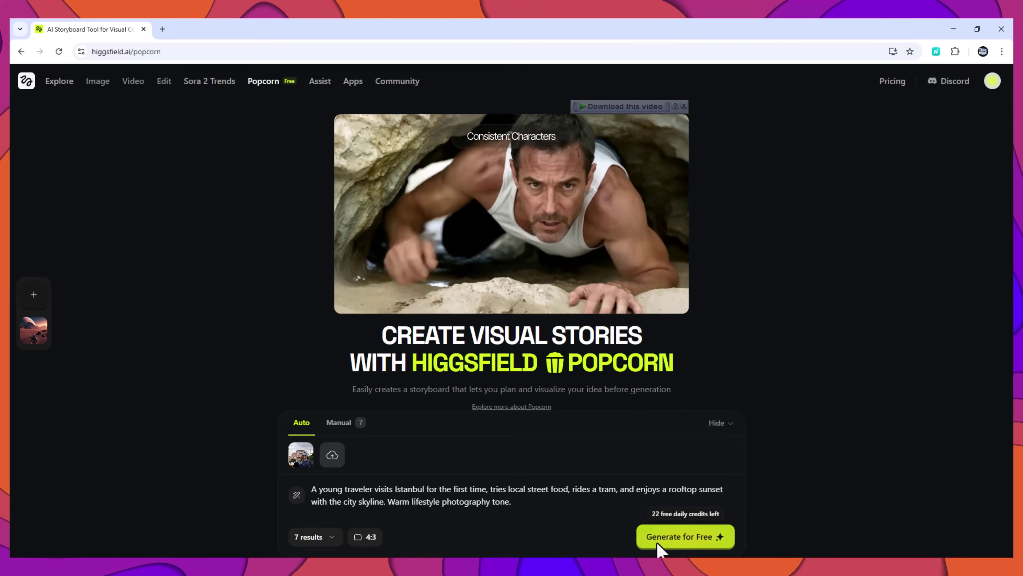
left_click(659, 544)
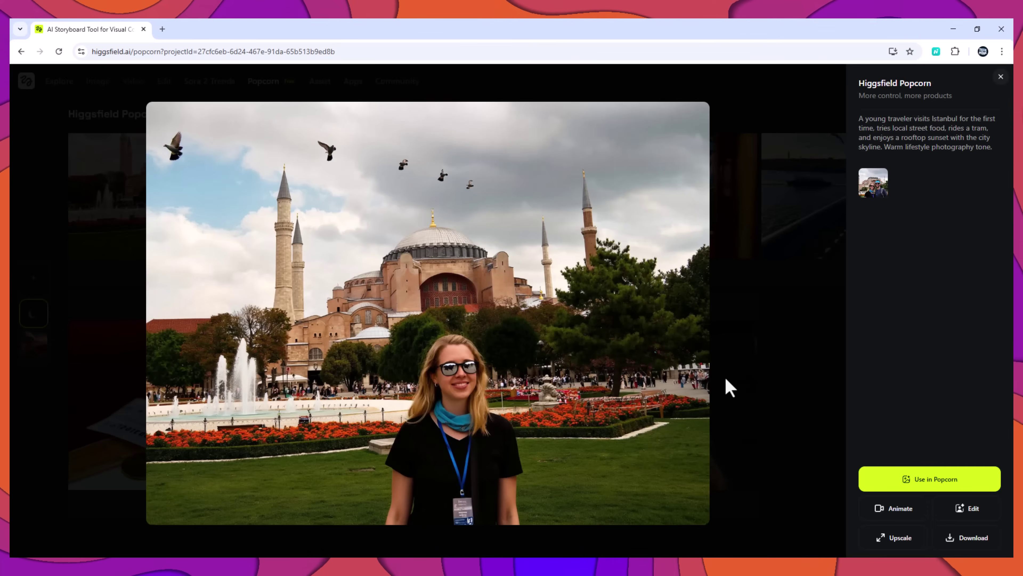
Review the Istanbul images (simit, tram, bridge sunset, tea, rooftop), then return to the grid.
key("Right")
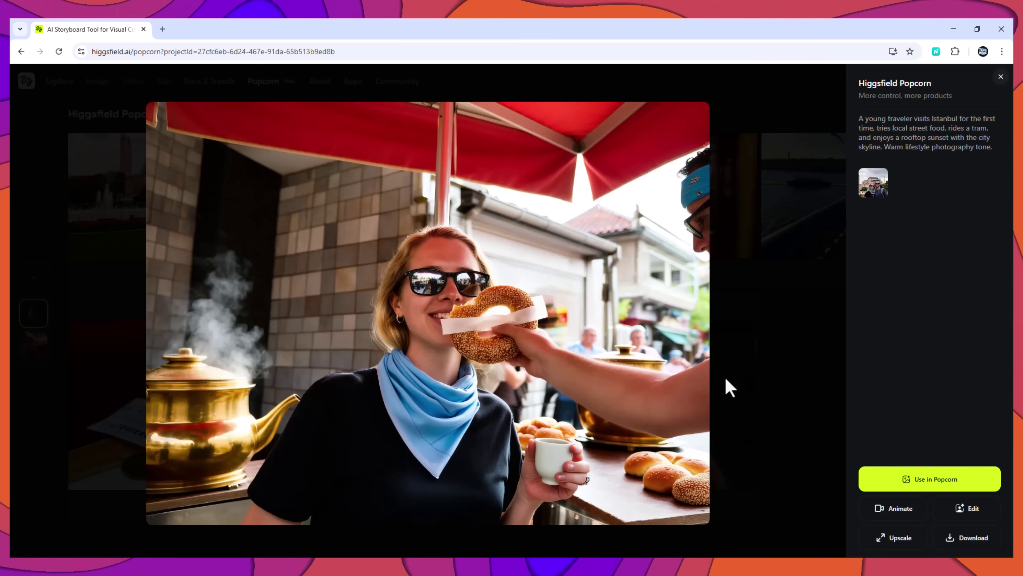
key("Right")
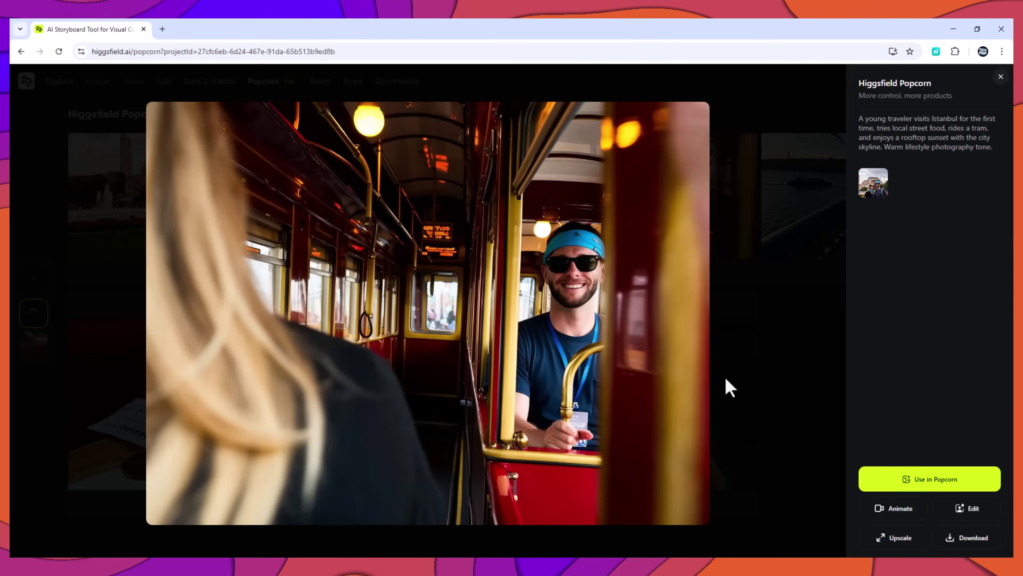
key("Right")
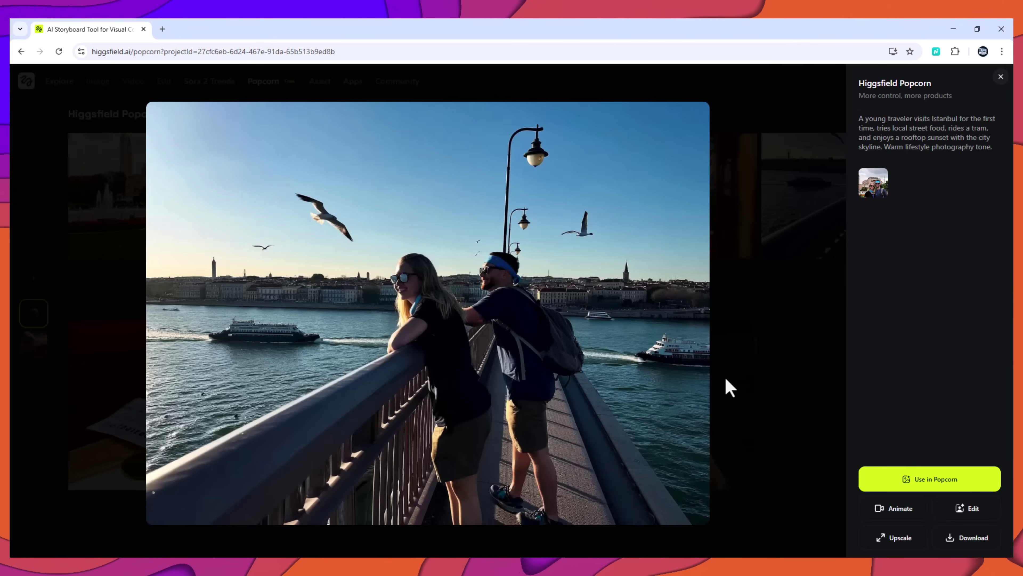
key("Right")
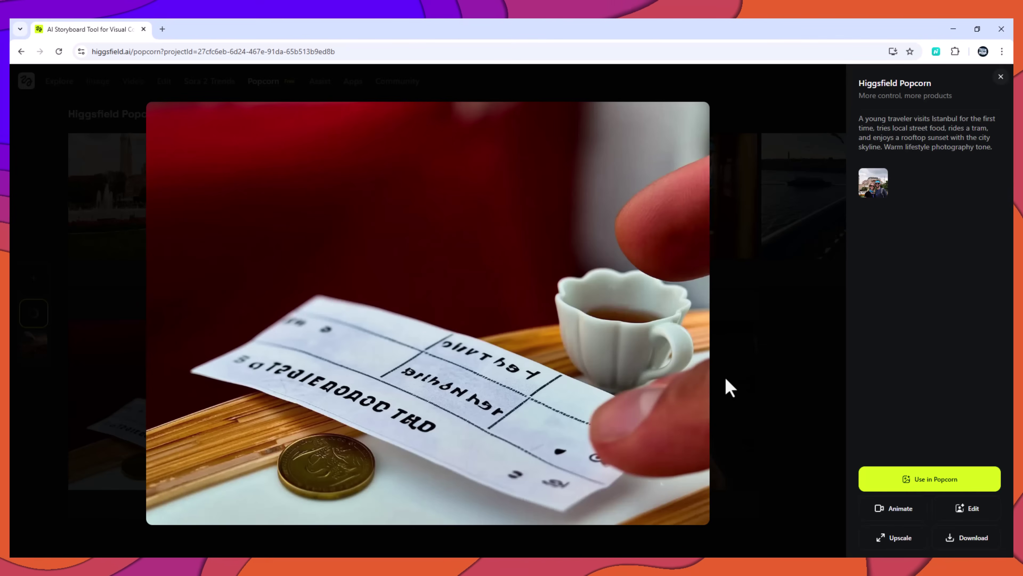
key("Right")
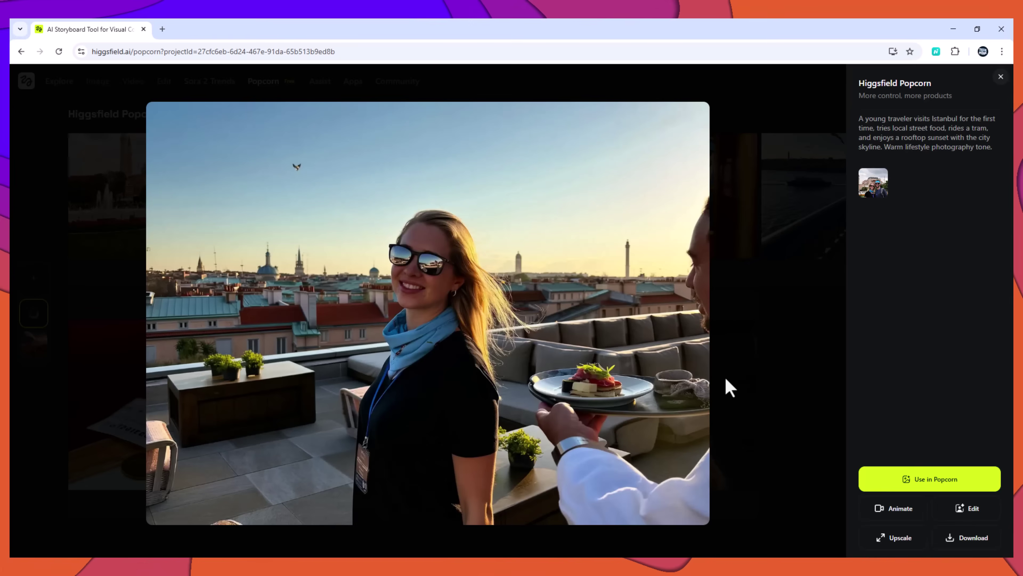
key("Right")
key("Right")
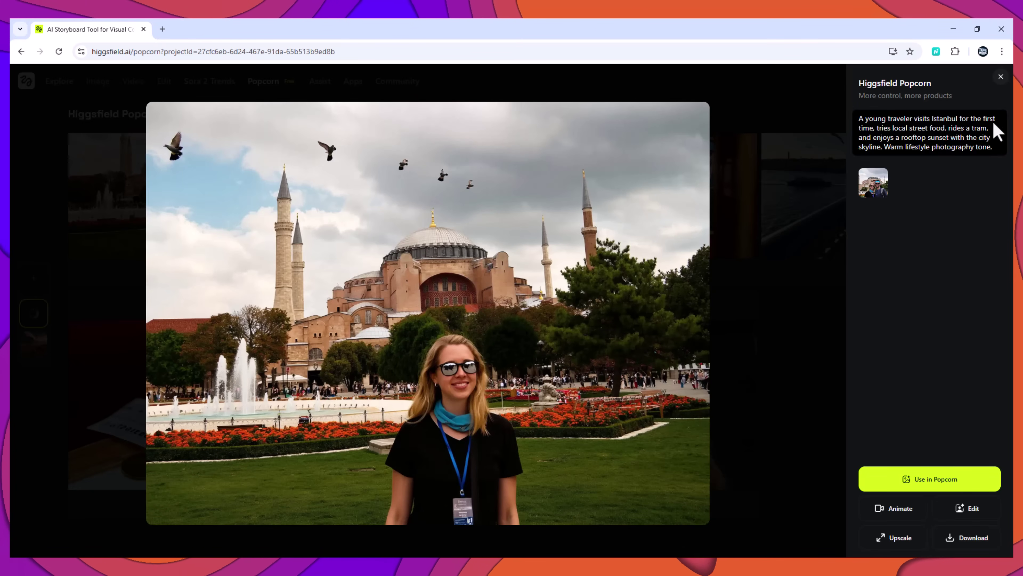
key("Escape")
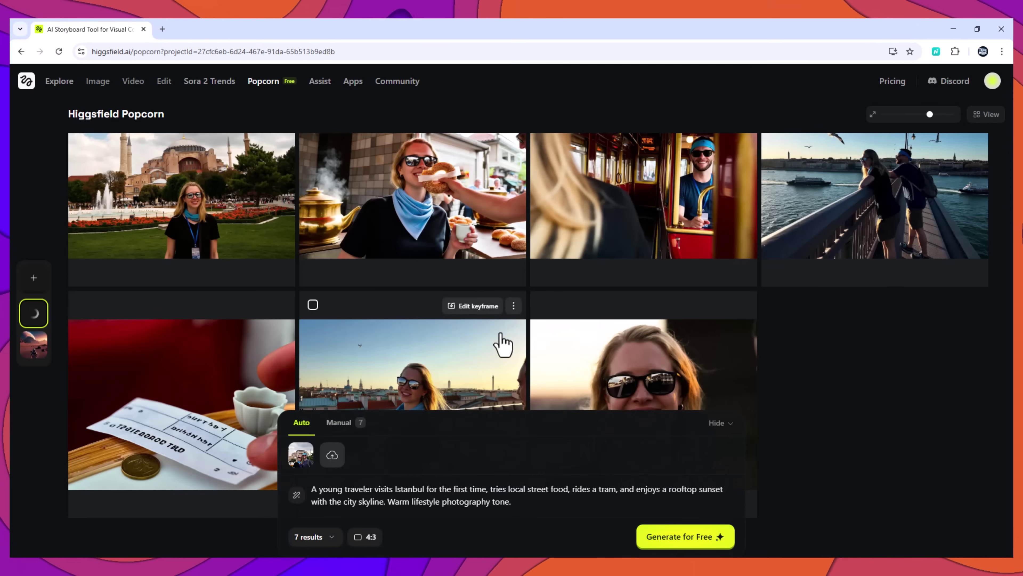
scroll(498, 342, "down", 5)
scroll(498, 342, "up", 5)
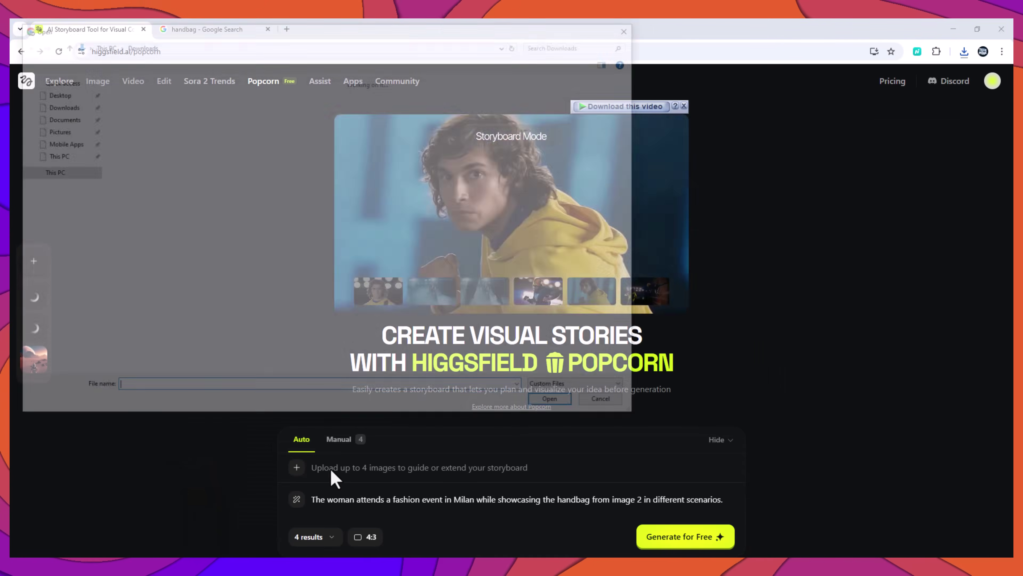
Upload the woman's portrait and the black handbag photo as reference images.
left_click(331, 473)
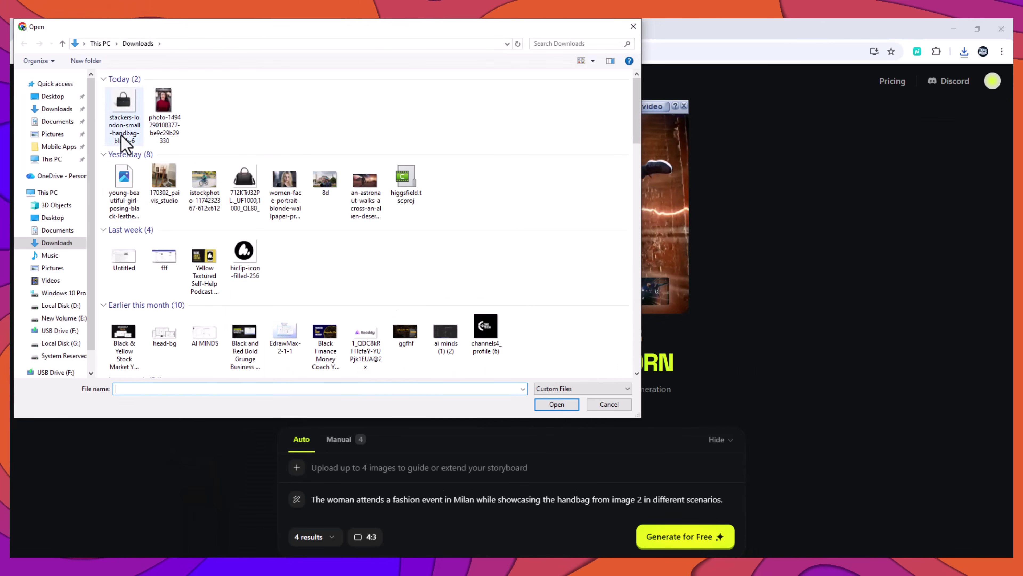
left_click(162, 128)
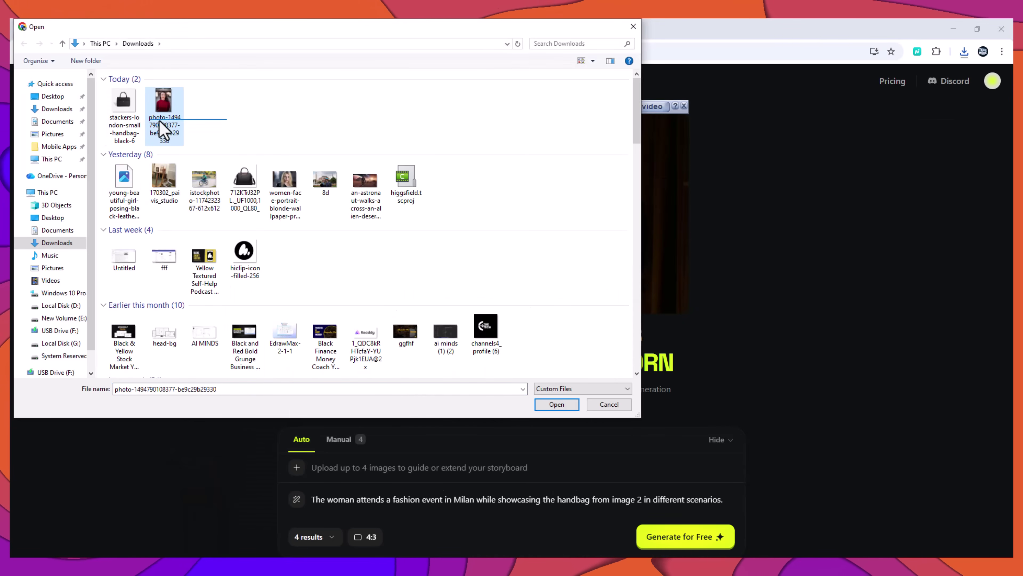
left_click(552, 405)
left_click(333, 465)
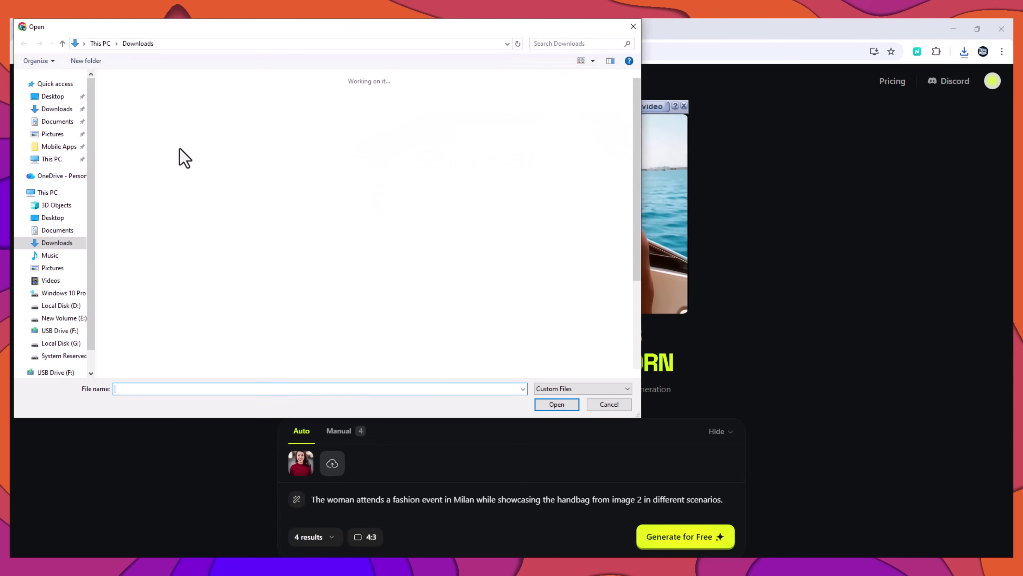
double_click(125, 117)
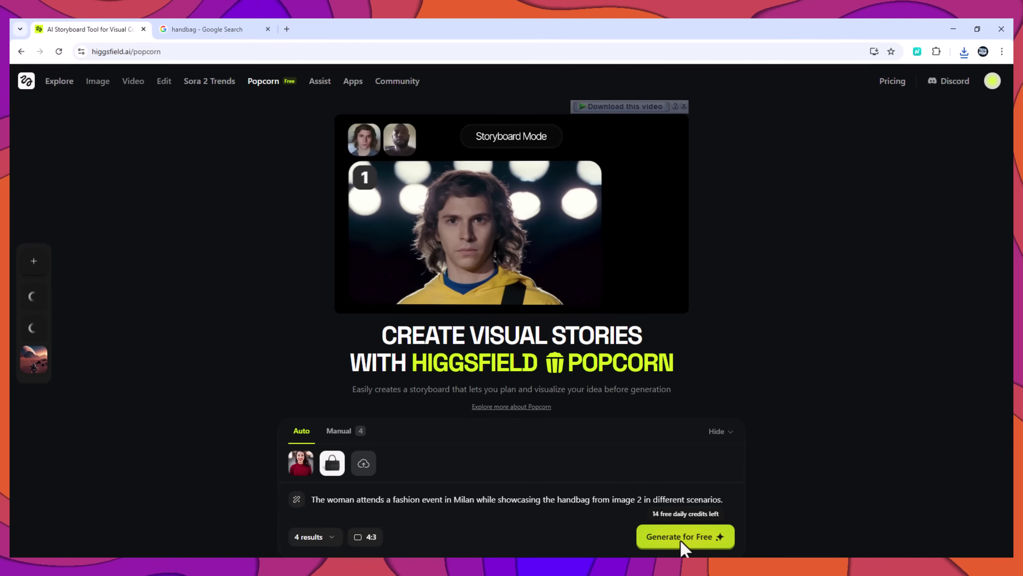
Generate the four Milan scenes and review the photographer, handbag and cathedral square shots.
left_click(680, 538)
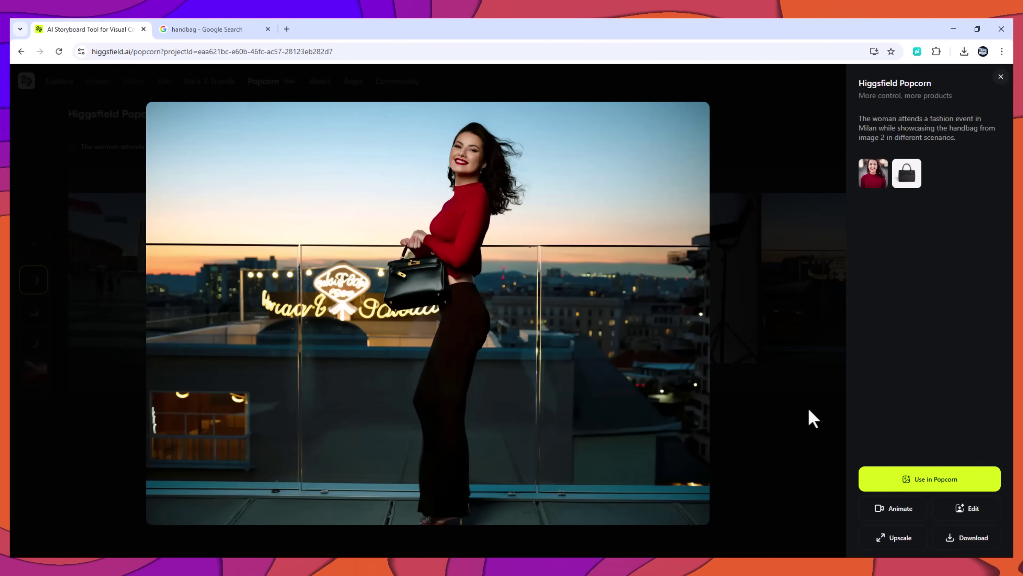
key("Right")
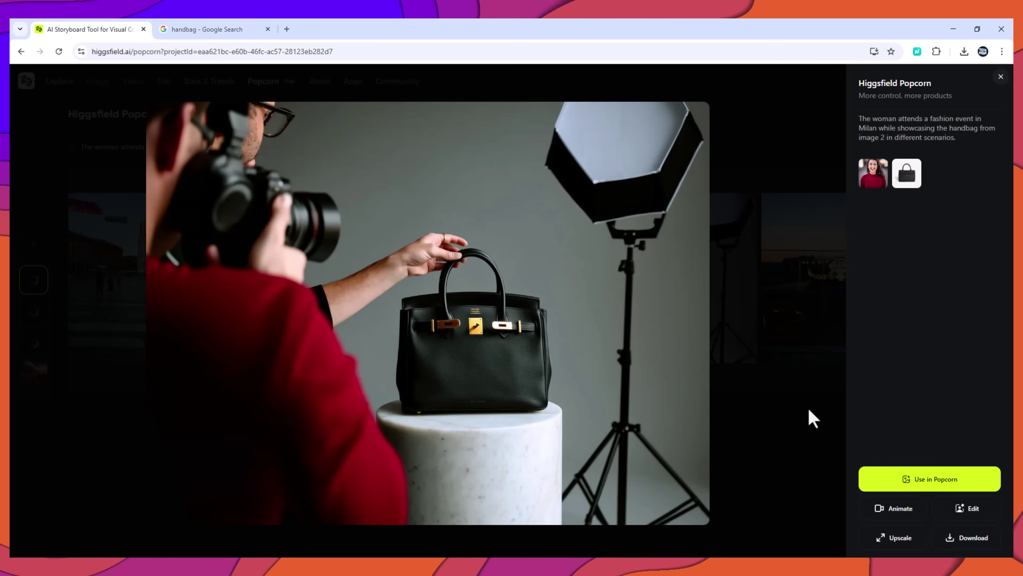
key("Right")
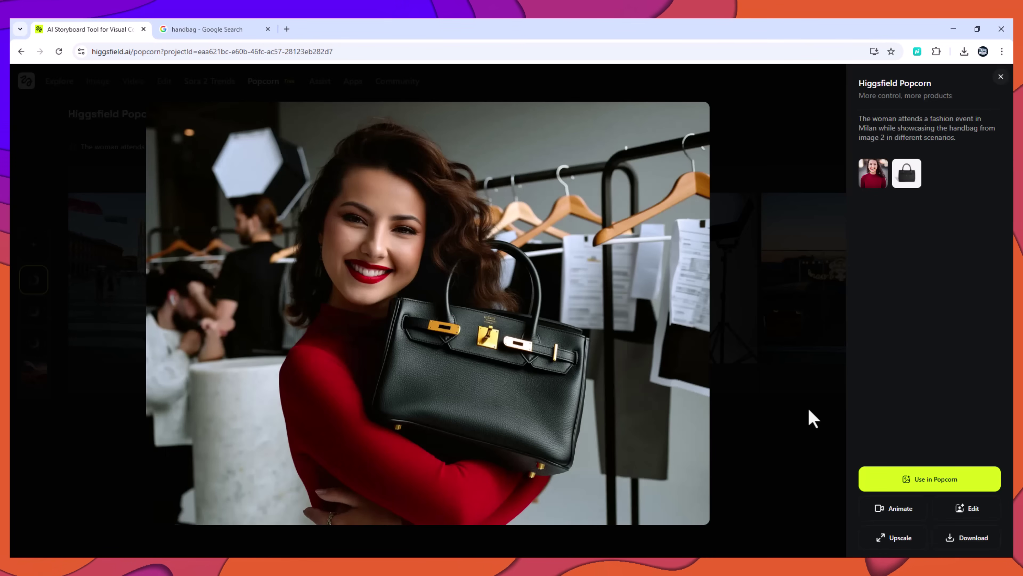
key("Right")
key("Left")
key("Left")
key("Left")
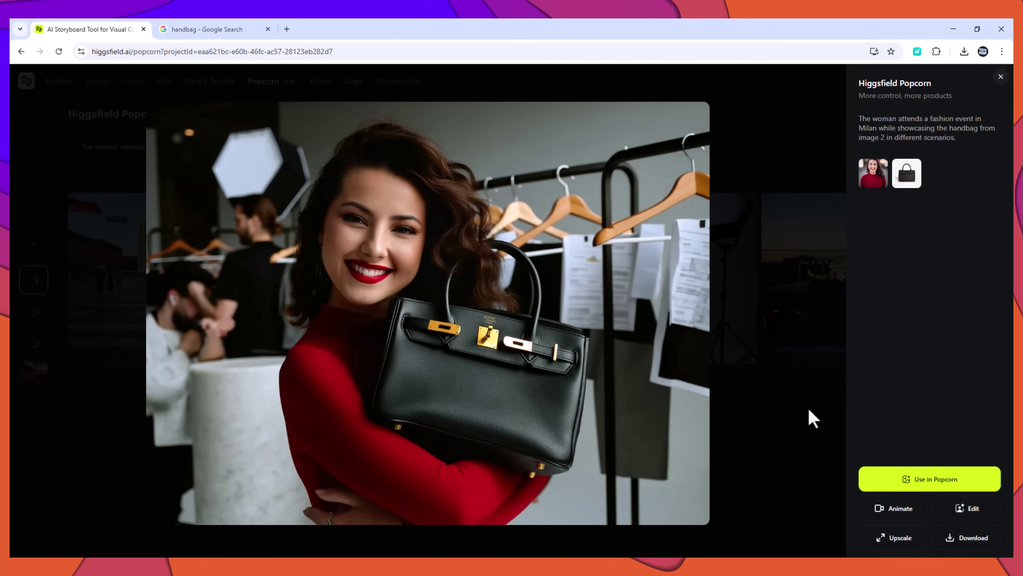
key("Escape")
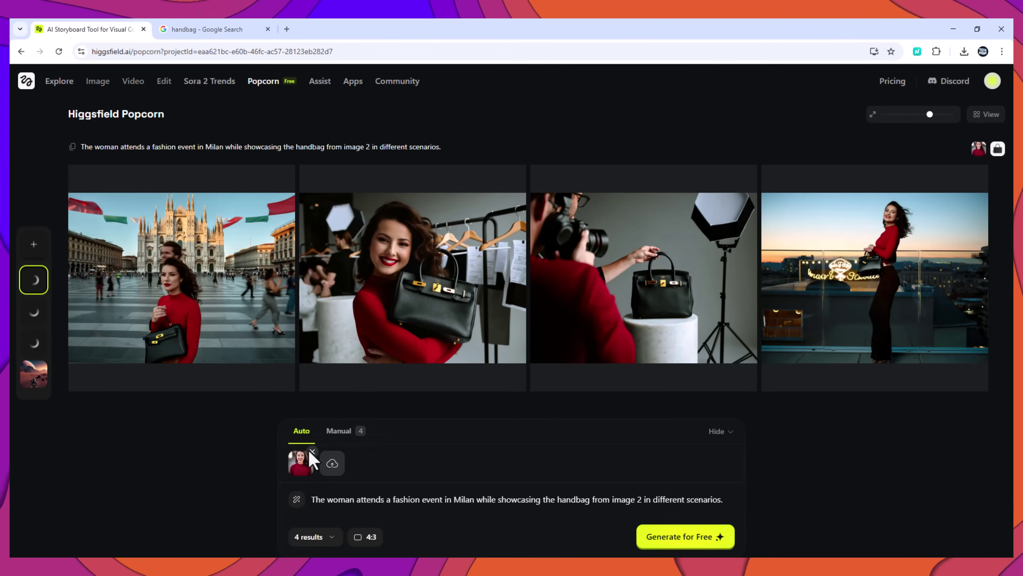
Upload the wizard reference, paste the wizard, tiny dragon and glowing portal prompt, and generate.
left_click(262, 85)
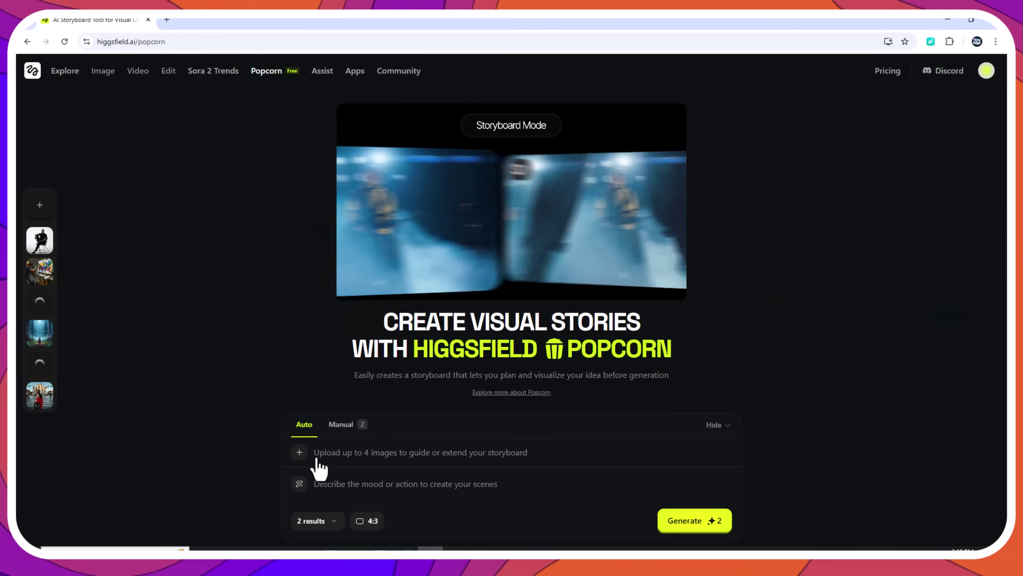
left_click(299, 452)
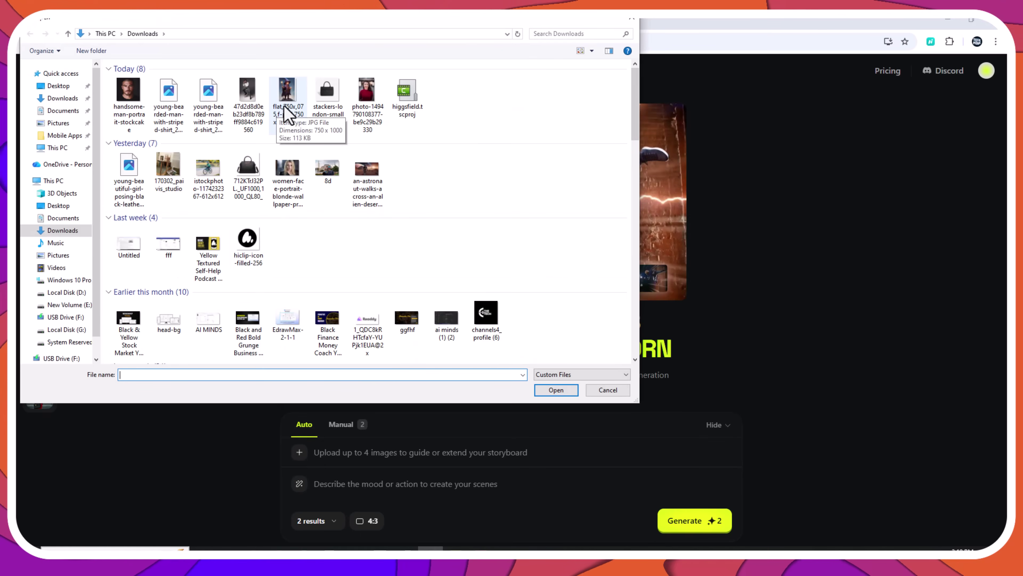
double_click(286, 110)
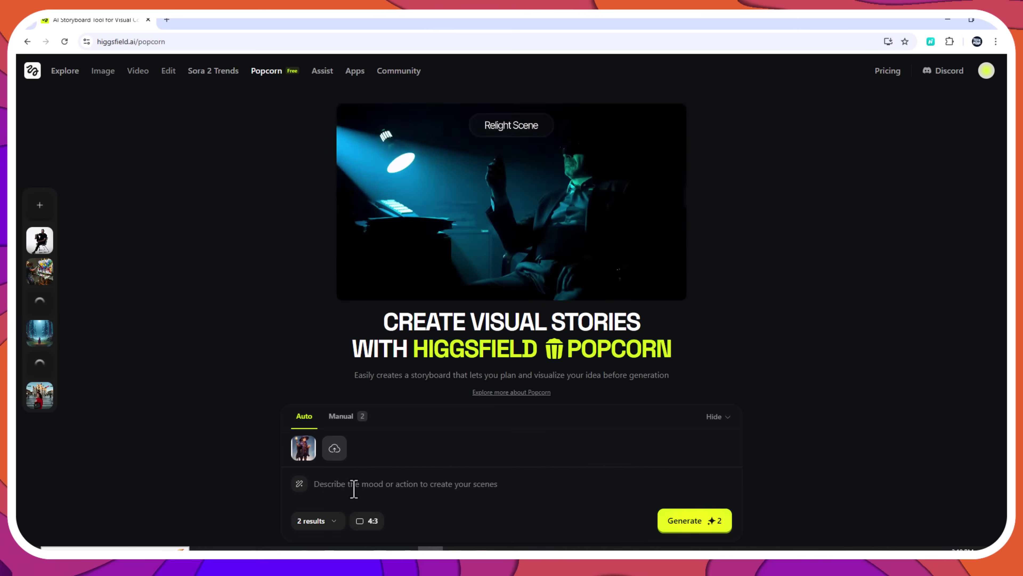
right_click(355, 484)
left_click(386, 346)
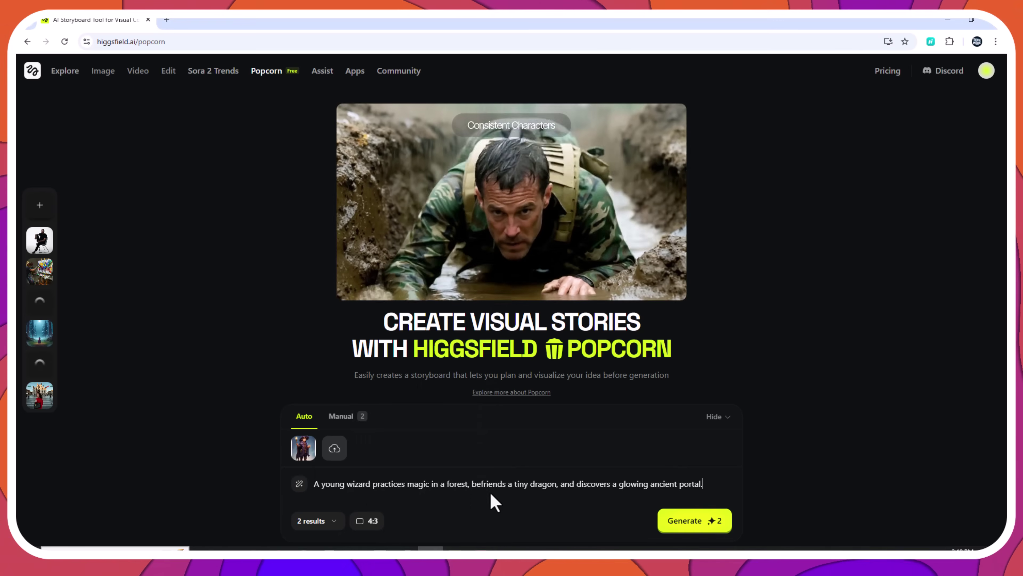
left_click(681, 523)
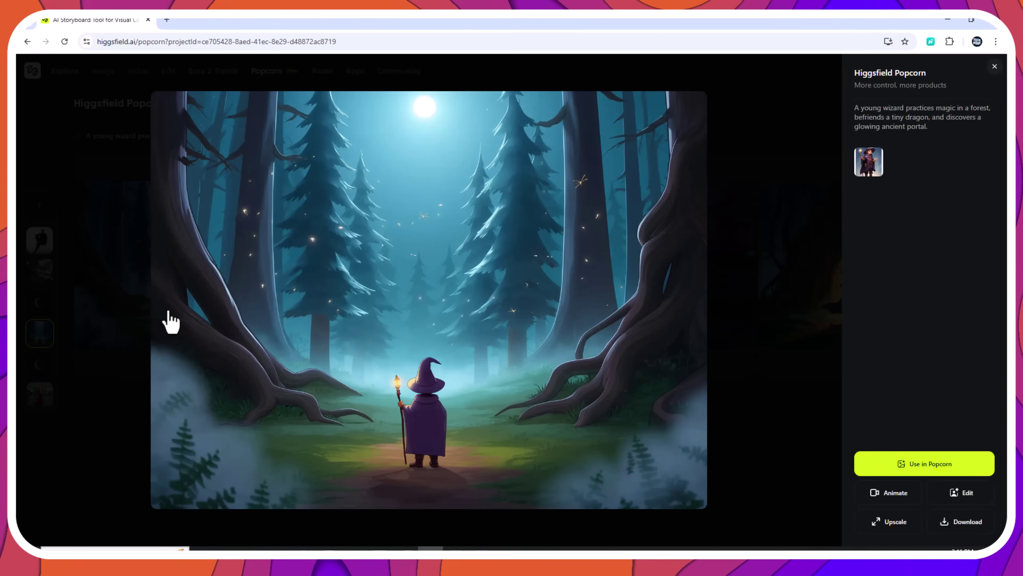
View the dragon, glowing portal and moonlit forest wizard images, then close the viewer.
left_click(169, 311)
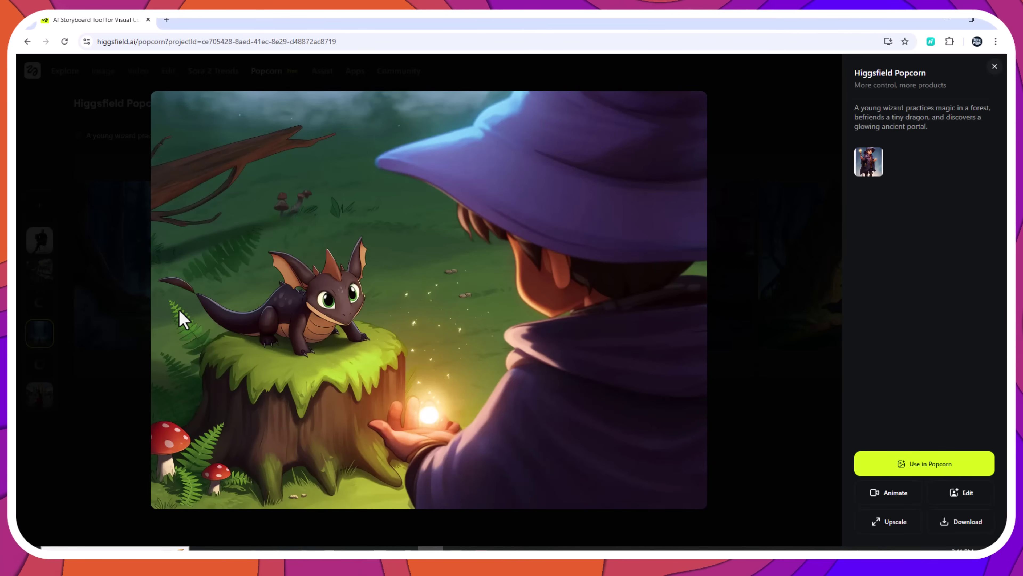
left_click(179, 309)
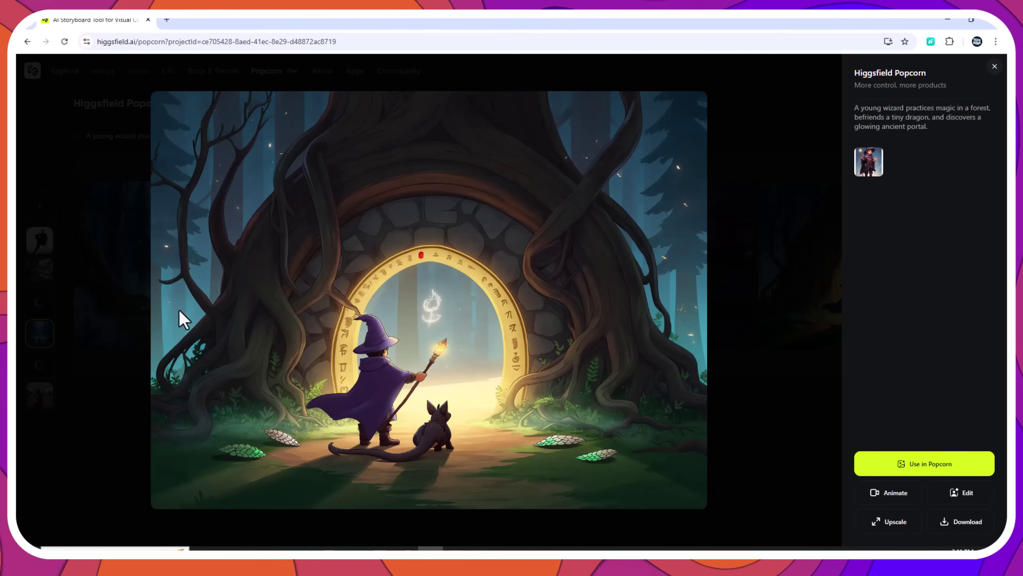
left_click(181, 312)
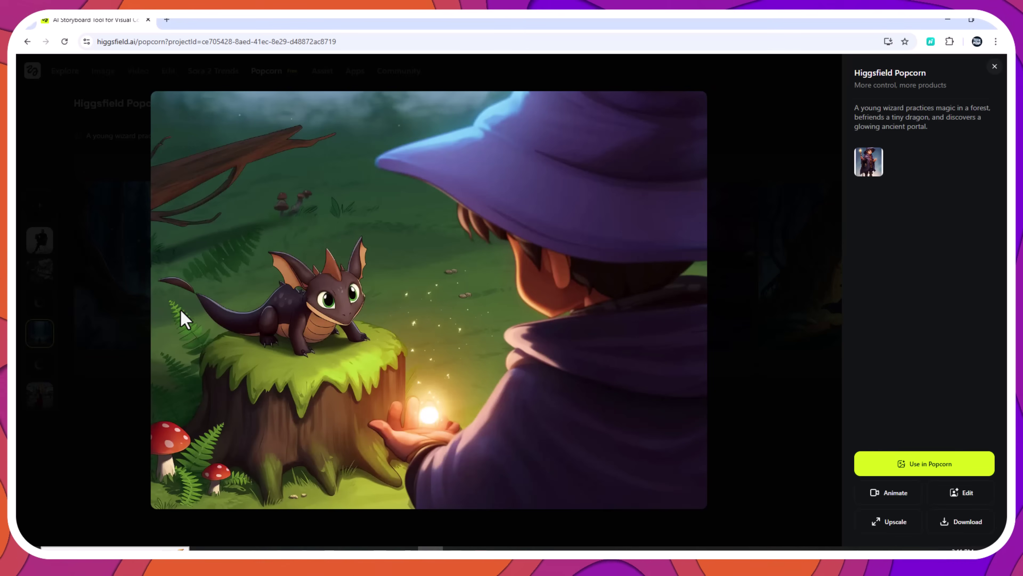
left_click(181, 313)
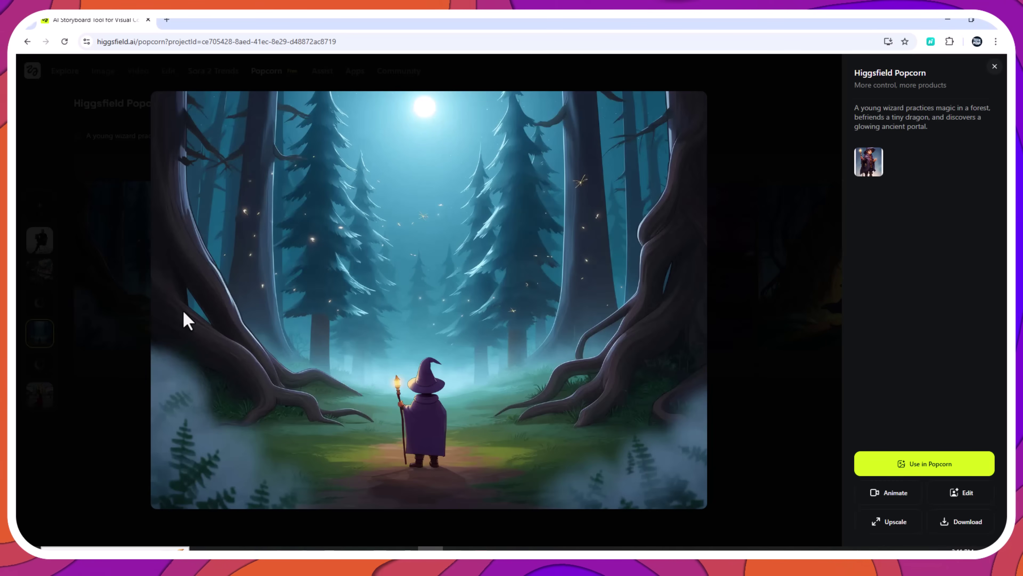
key("Escape")
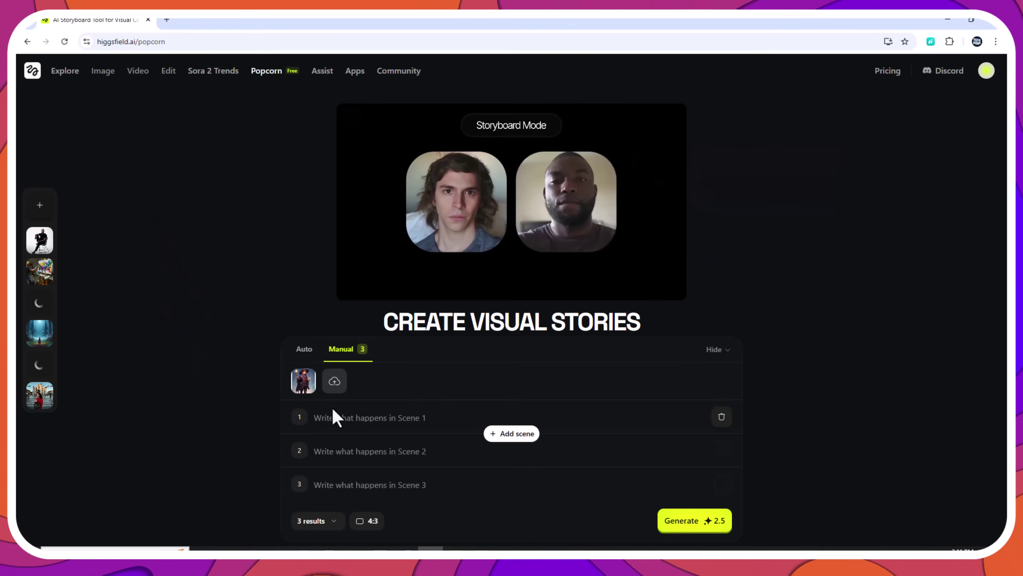
Replace the wizard reference with the art studio and blonde woman portrait images.
left_click(305, 383)
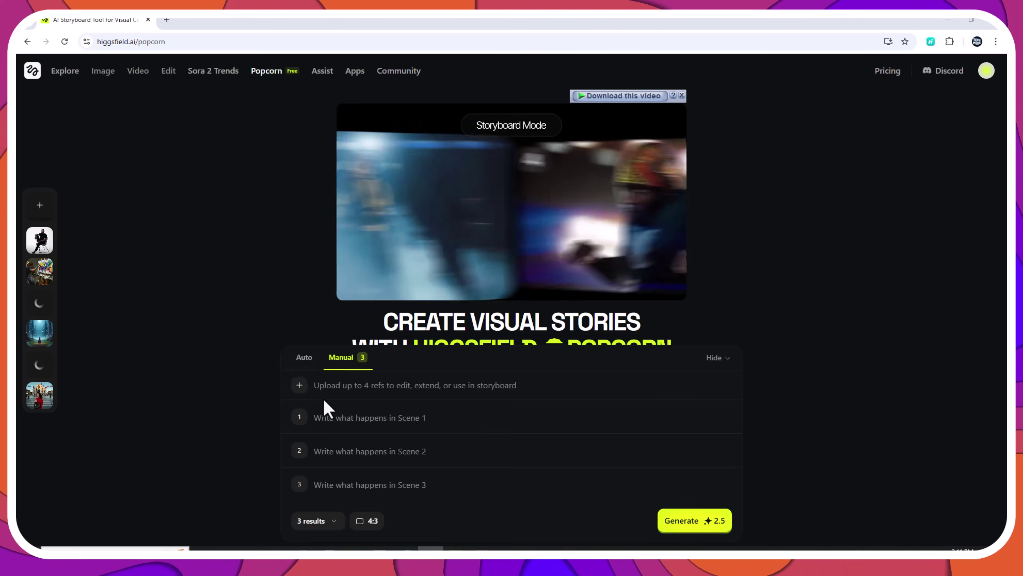
left_click(325, 399)
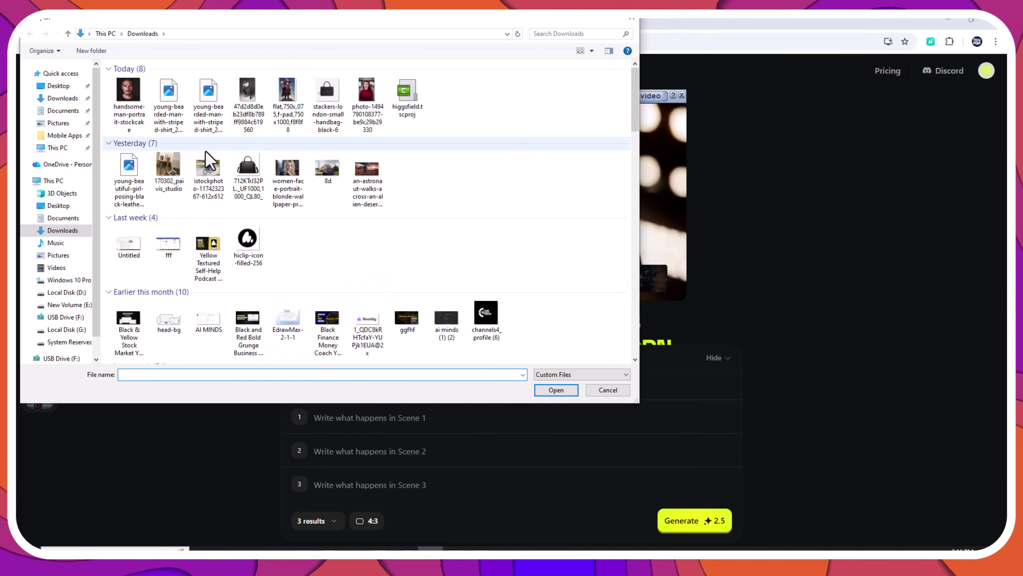
double_click(168, 169)
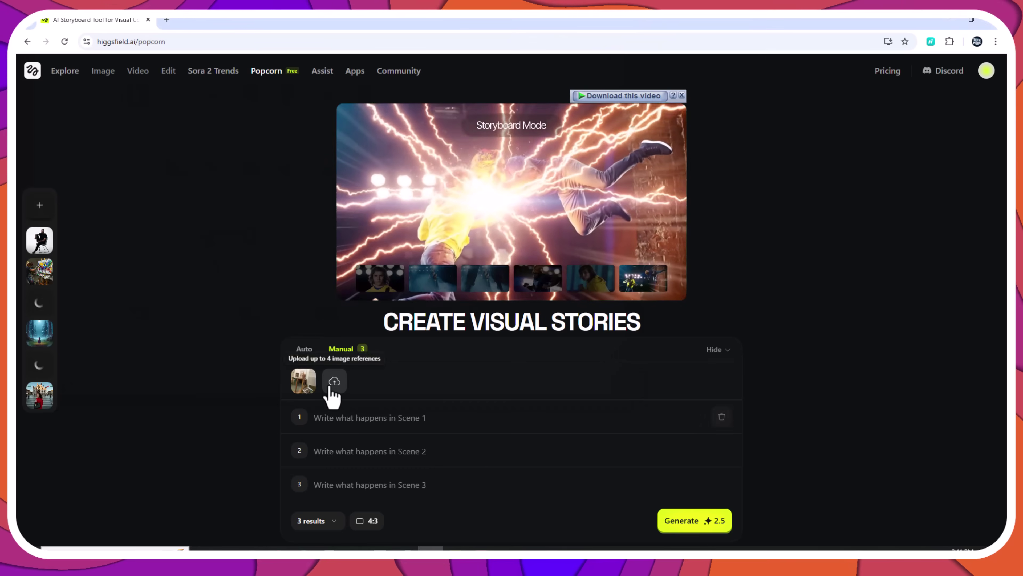
left_click(331, 388)
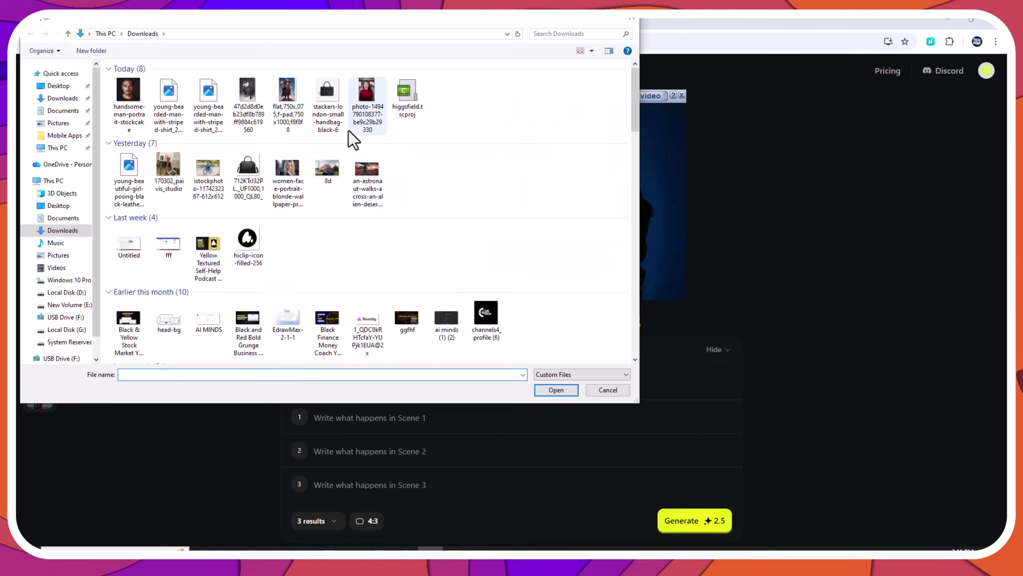
double_click(286, 169)
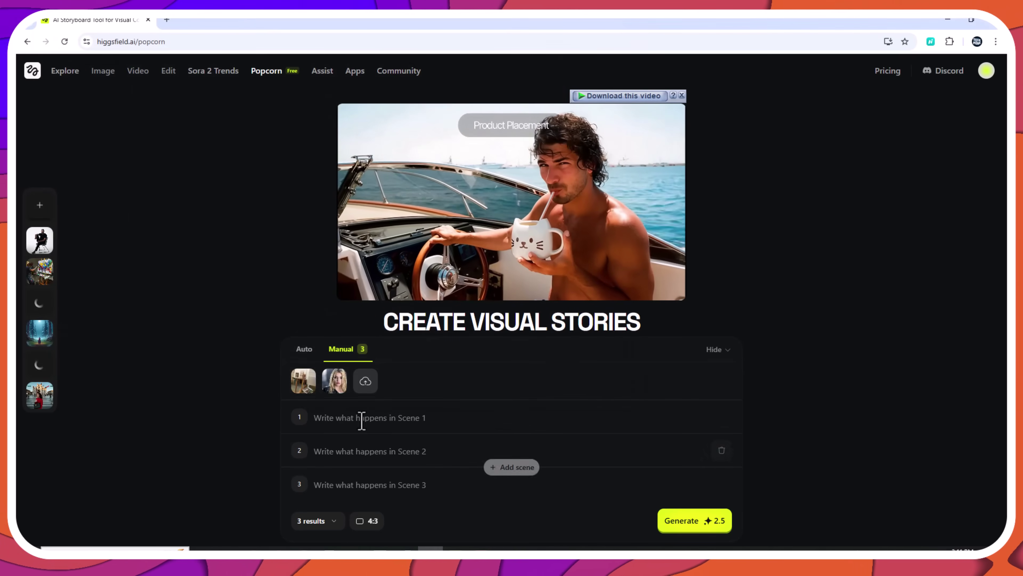
Paste the painter and blank-canvas sentences into Scenes 1 and 2, and delete empty Scene 3.
right_click(345, 417)
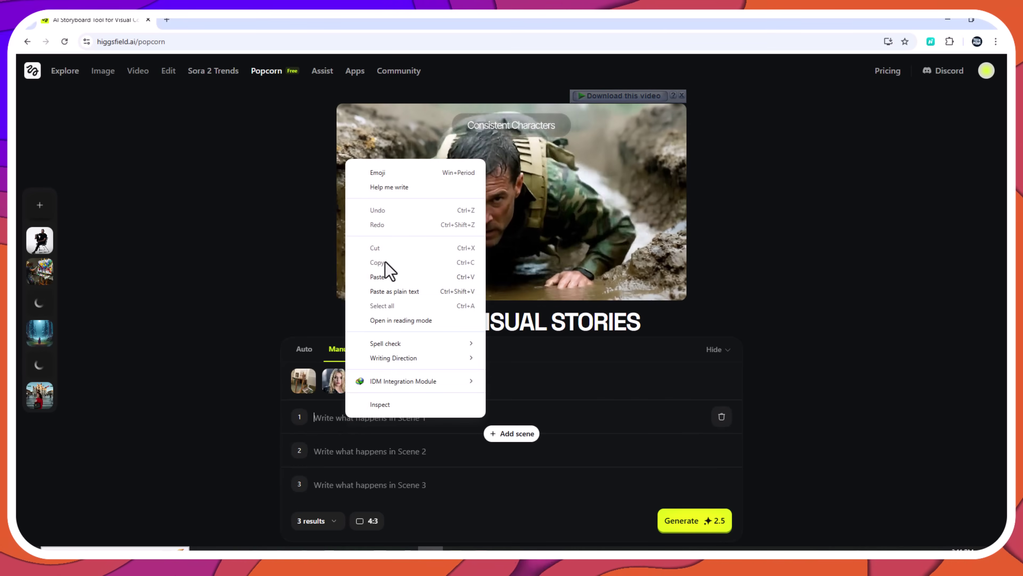
left_click(378, 277)
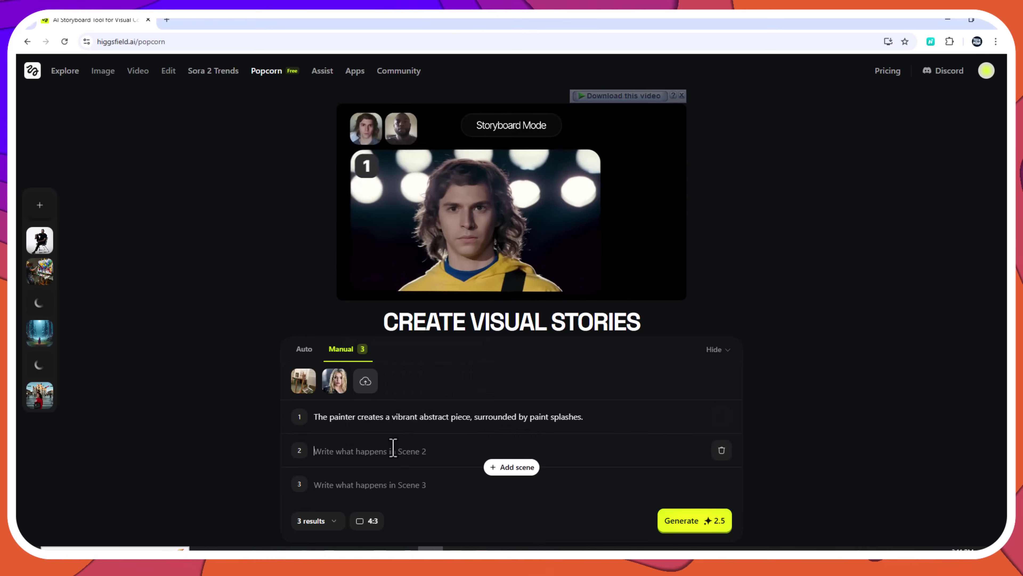
right_click(354, 448)
left_click(388, 311)
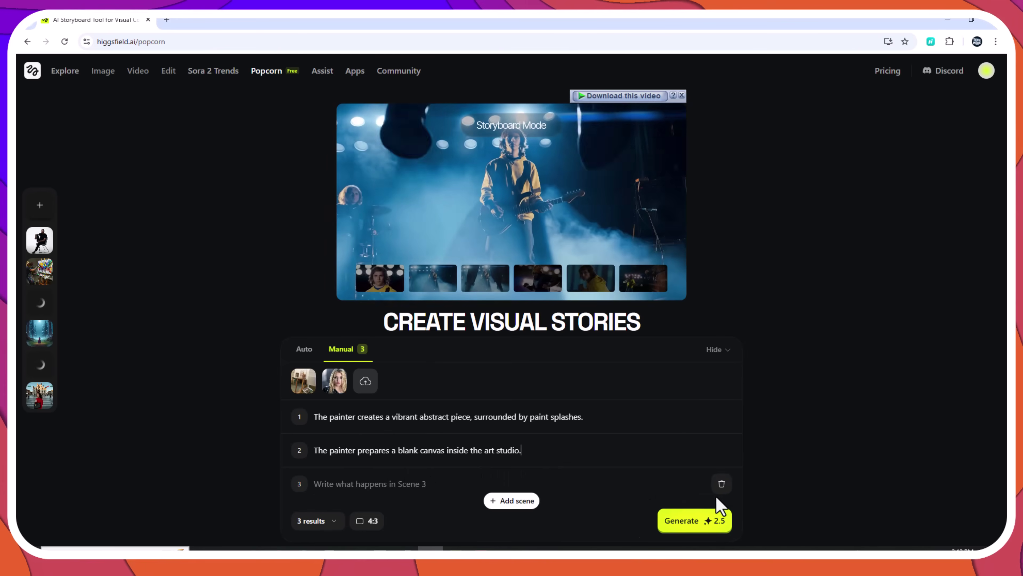
left_click(721, 483)
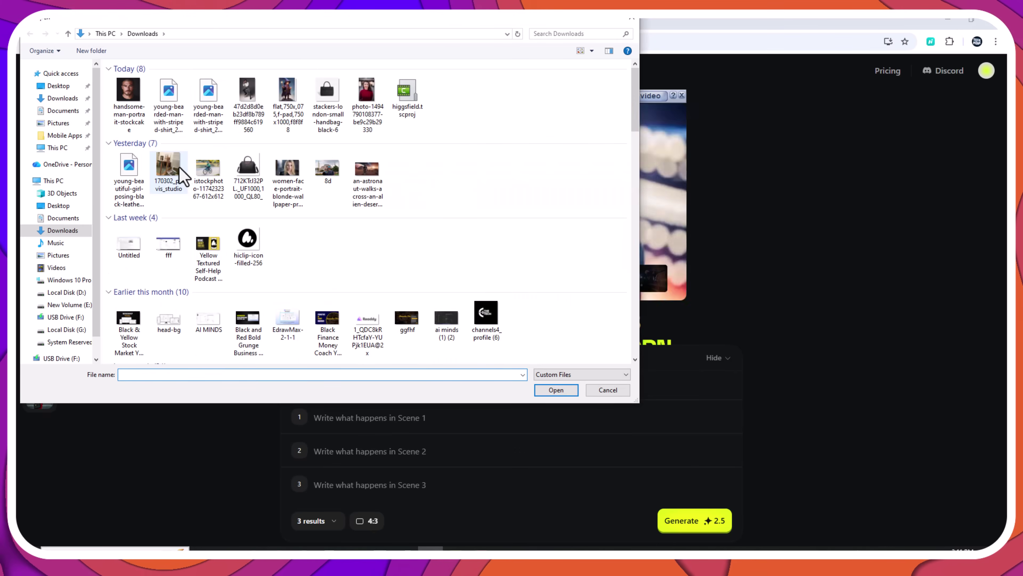
Re-add the studio and woman references, re-paste both scene prompts, and remove Scene 3 again.
double_click(171, 175)
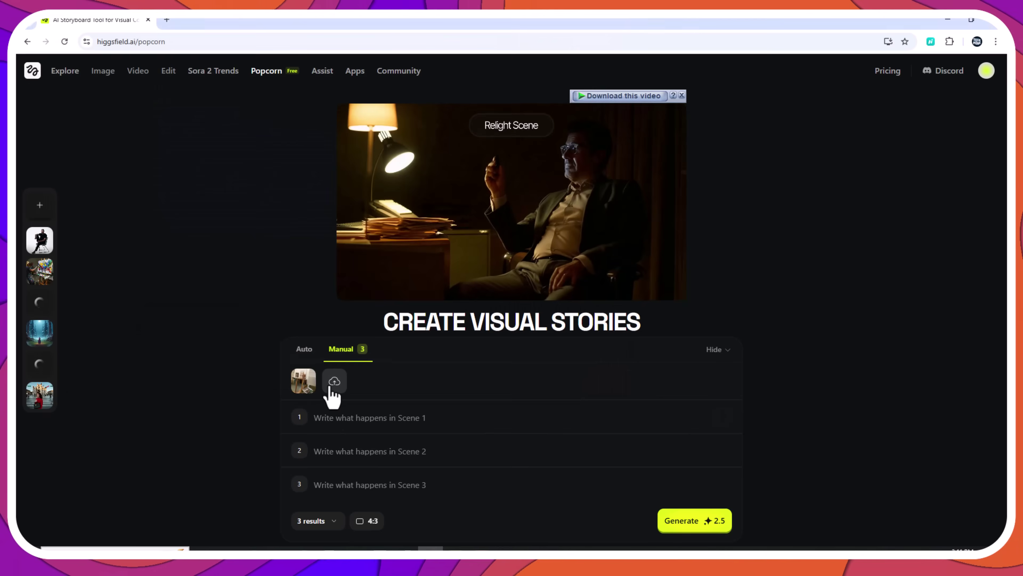
left_click(335, 376)
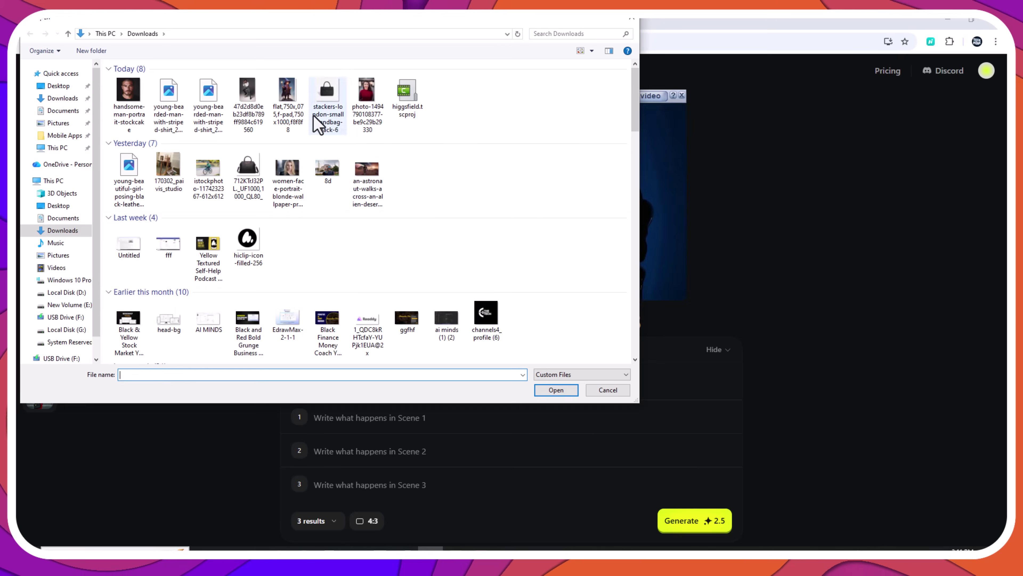
double_click(285, 175)
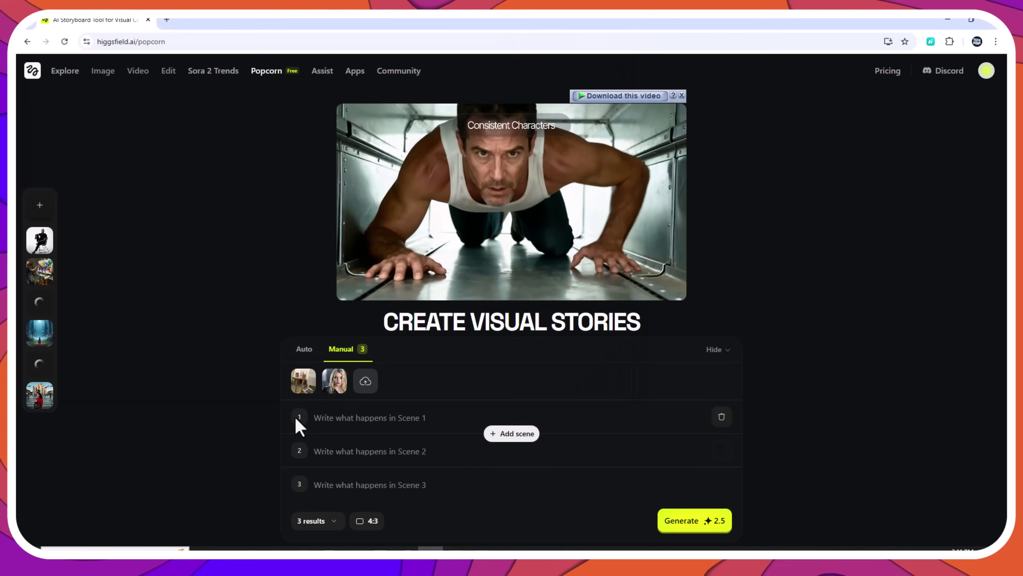
right_click(346, 417)
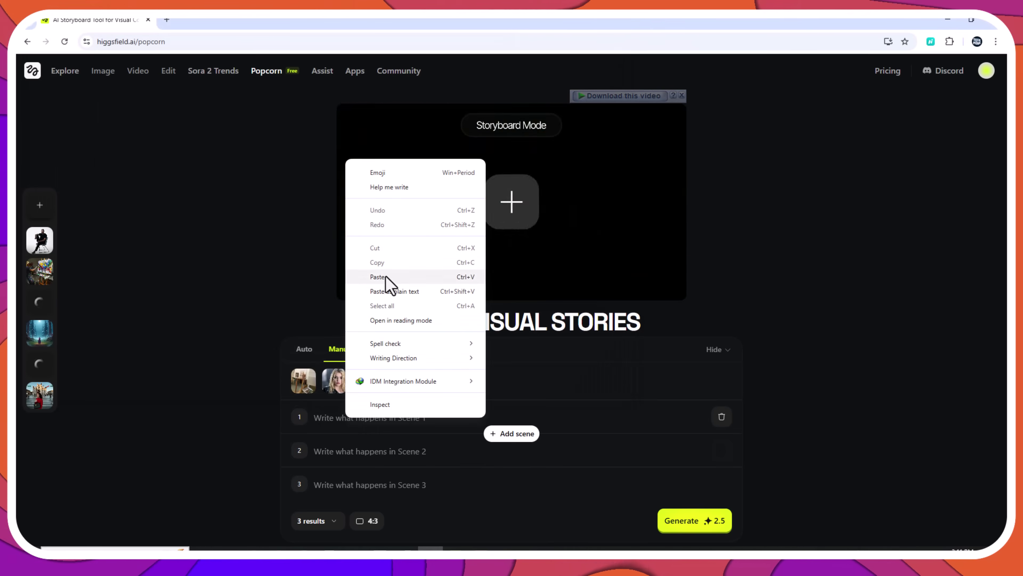
left_click(385, 276)
right_click(393, 448)
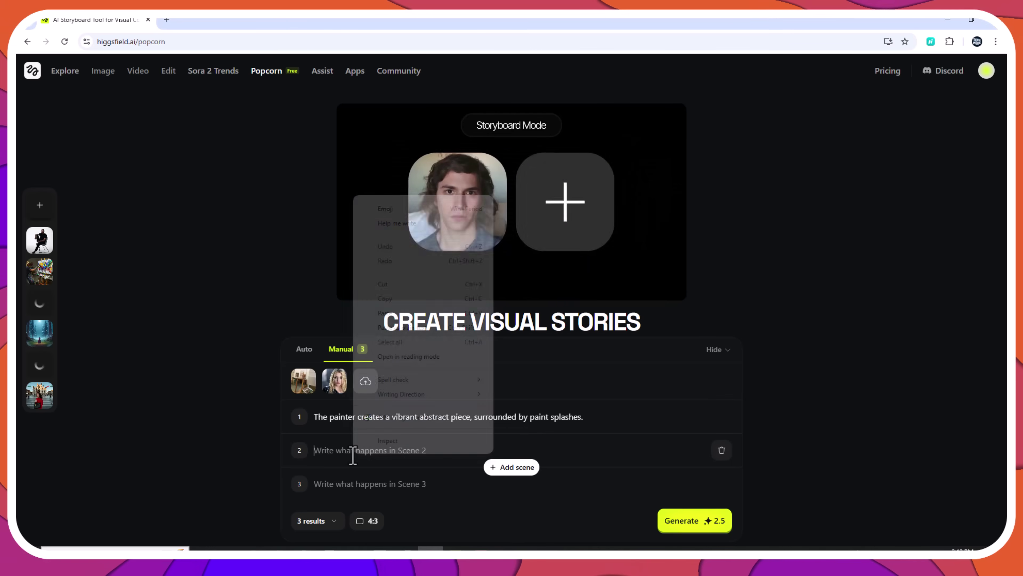
left_click(415, 320)
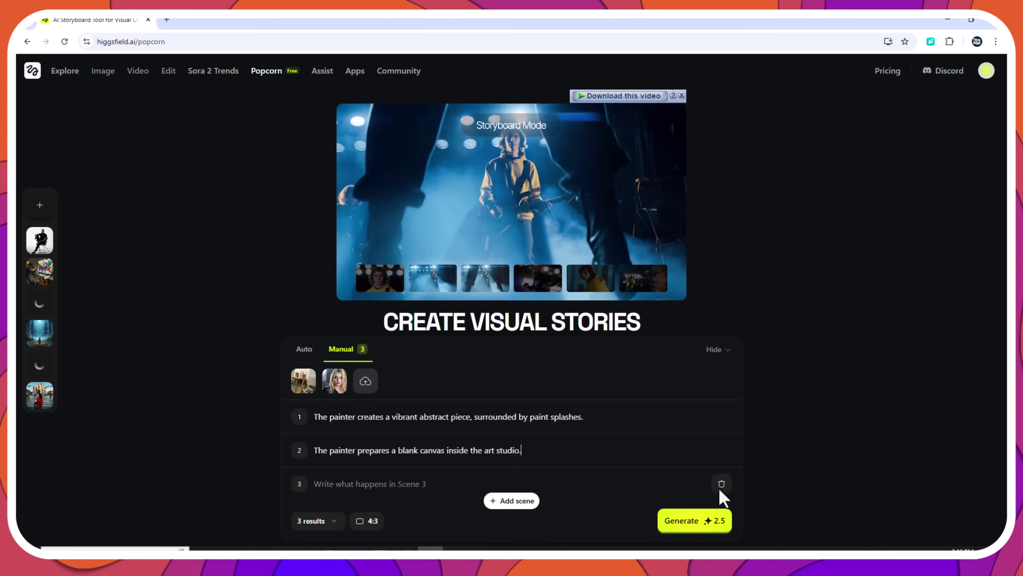
left_click(721, 485)
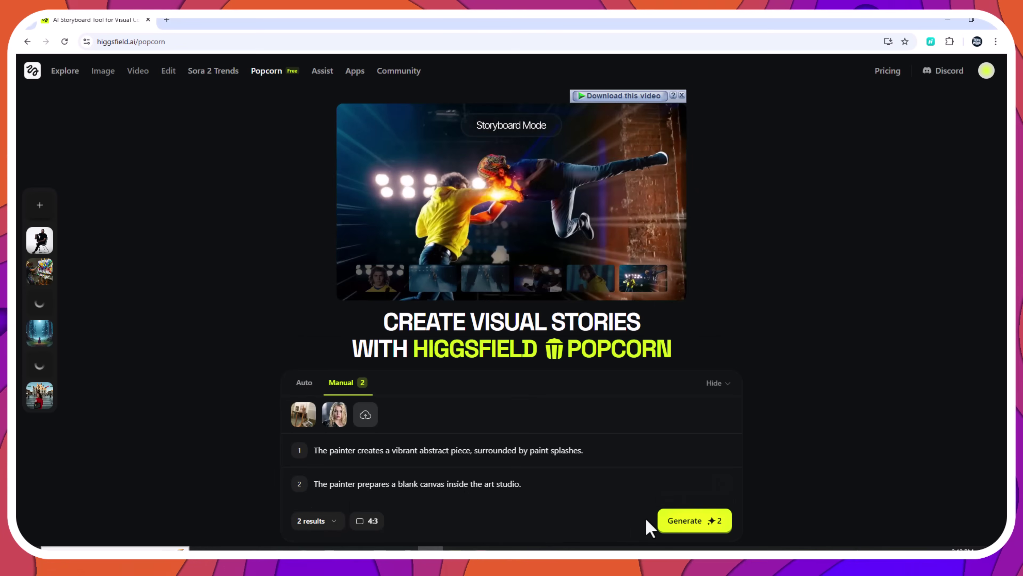
Generate the painter storyboard, then compare the paint-splash and blank-canvas images enlarged before closing.
left_click(684, 520)
left_click(235, 293)
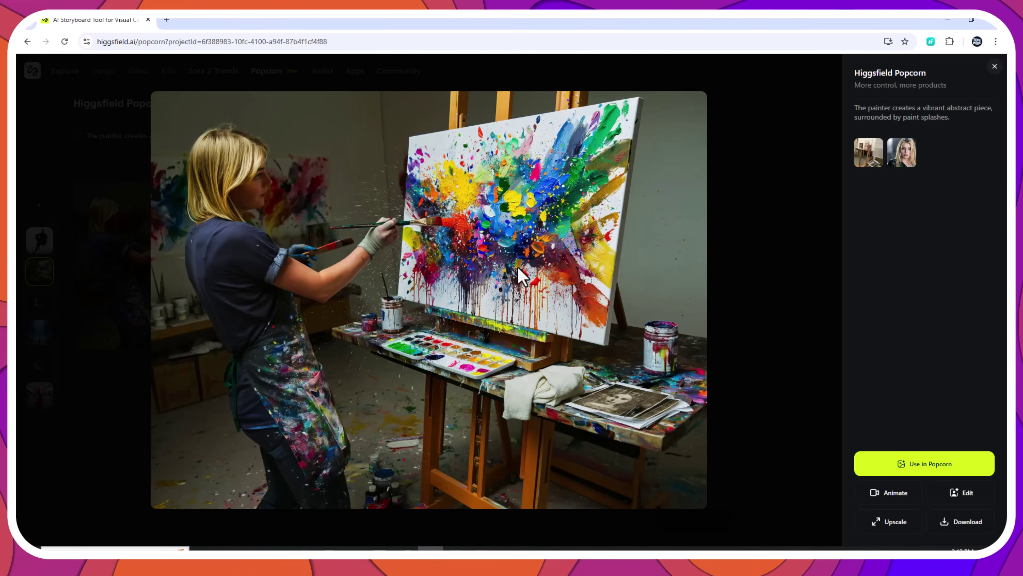
key("Left")
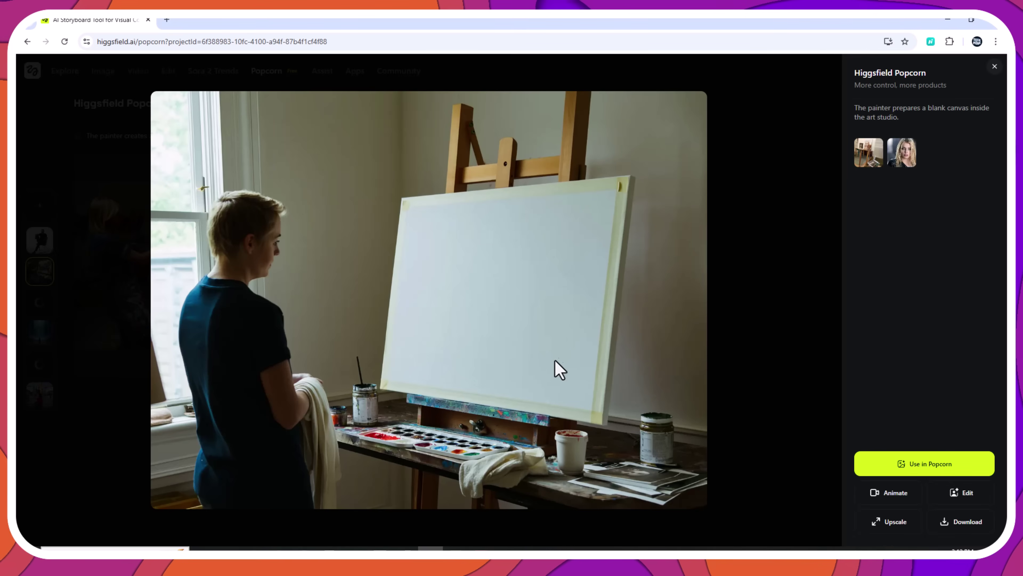
key("Right")
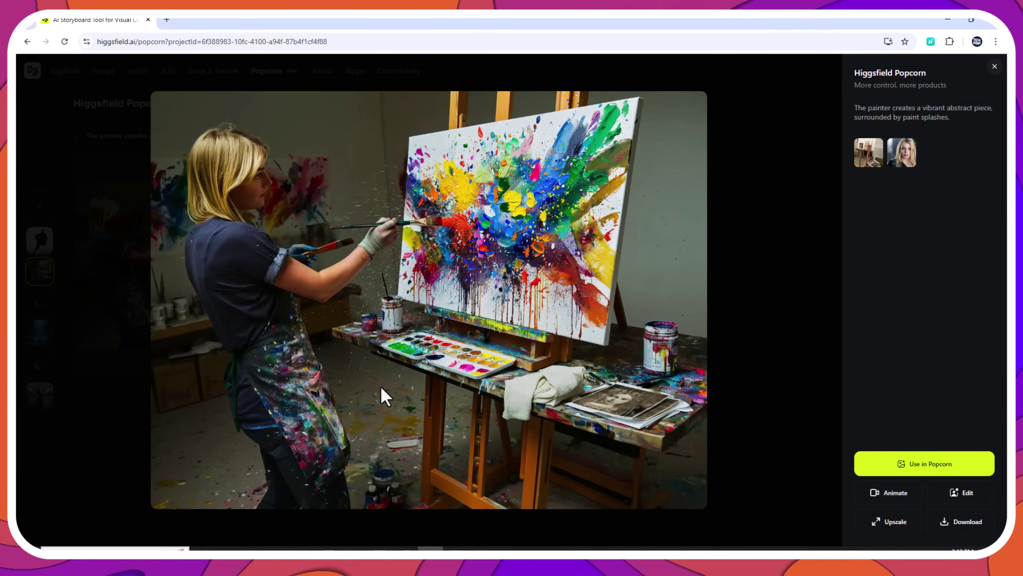
key("Escape")
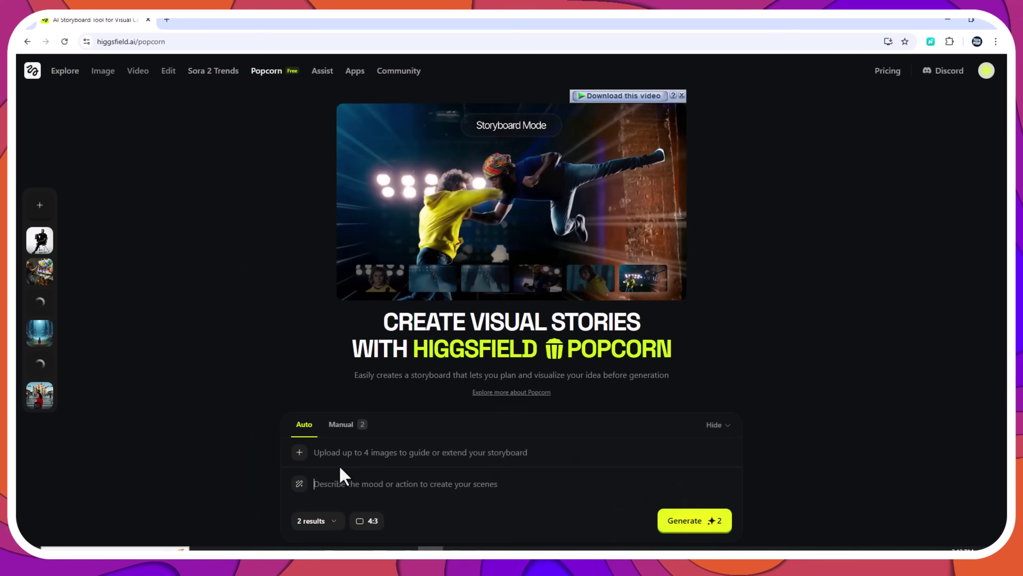
Add the man's portrait and the posed-figure photo as references, and paste the chair-pose prompt.
left_click(313, 456)
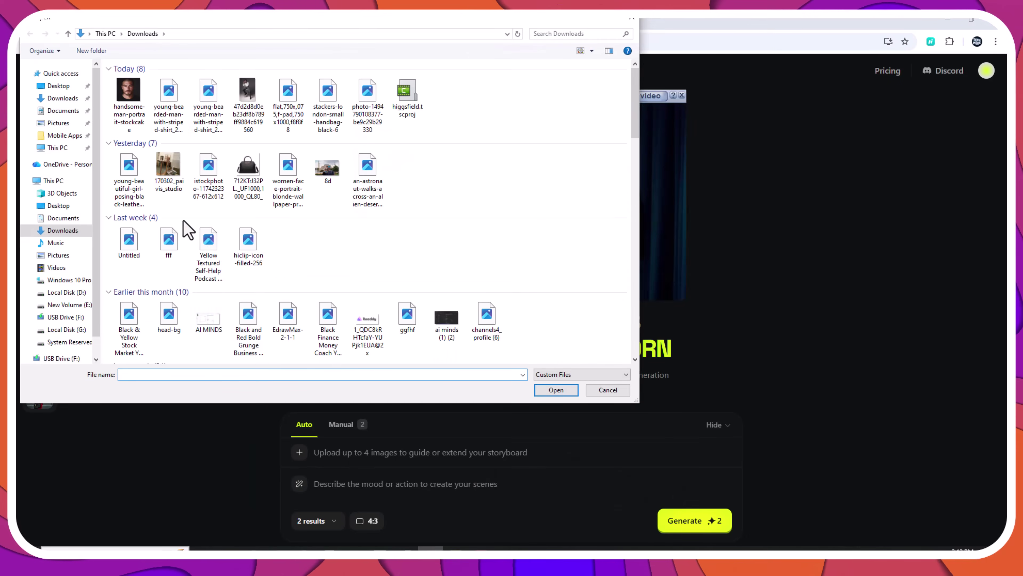
double_click(134, 113)
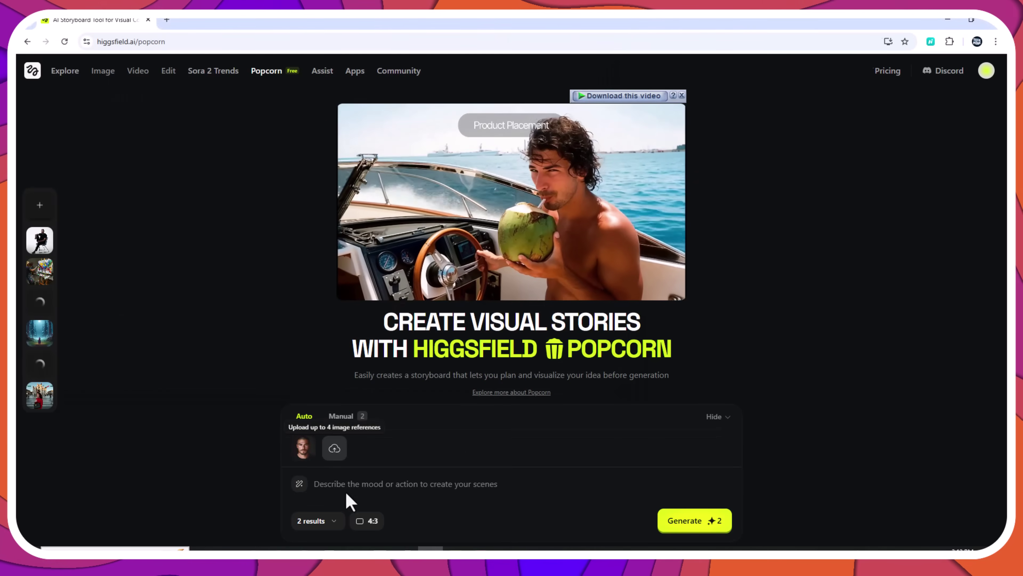
left_click(335, 448)
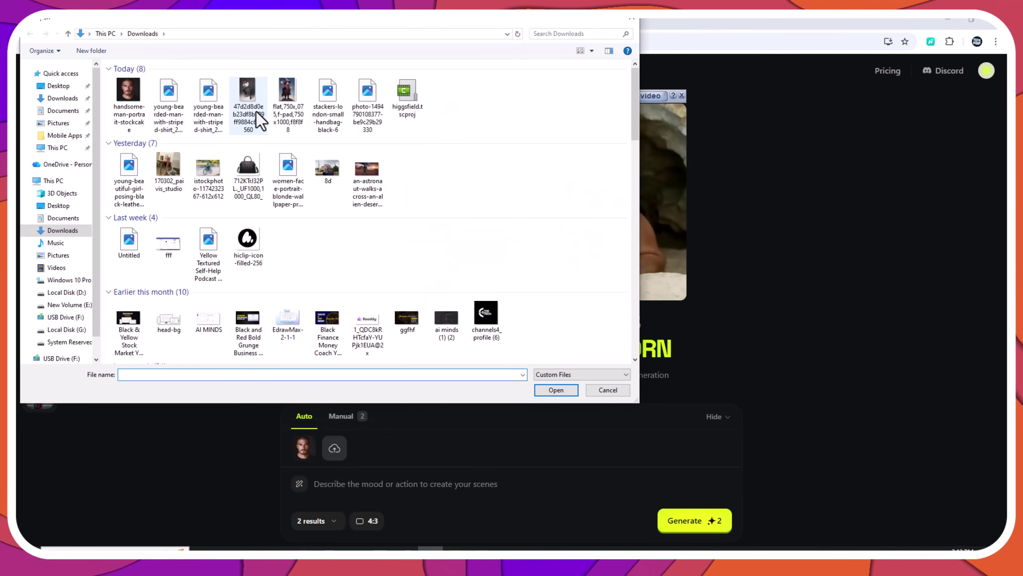
double_click(258, 119)
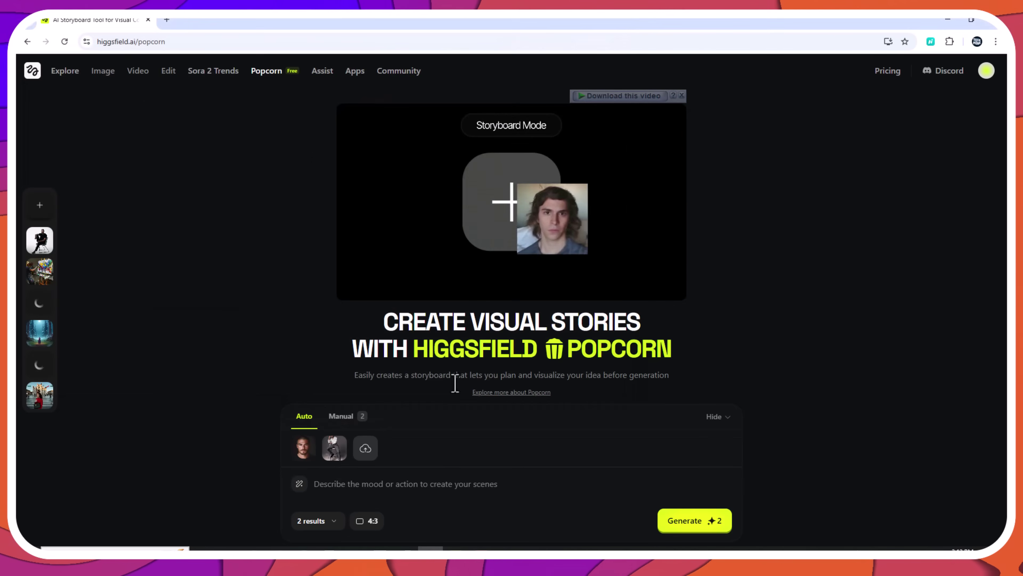
right_click(364, 485)
left_click(426, 348)
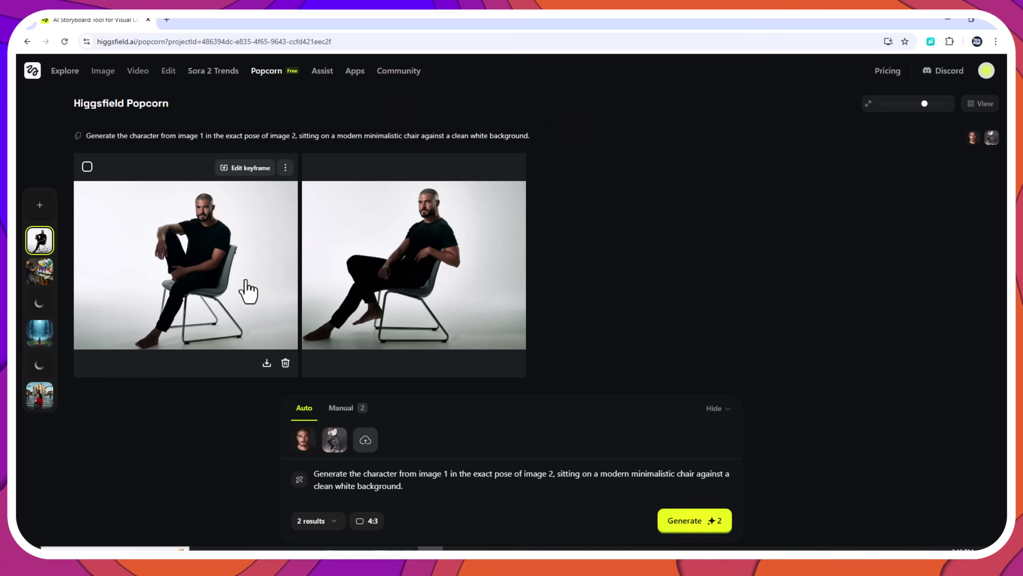
Generate the seated-man chair images, reuse one in Popcorn, and send the second to video.
left_click(436, 353)
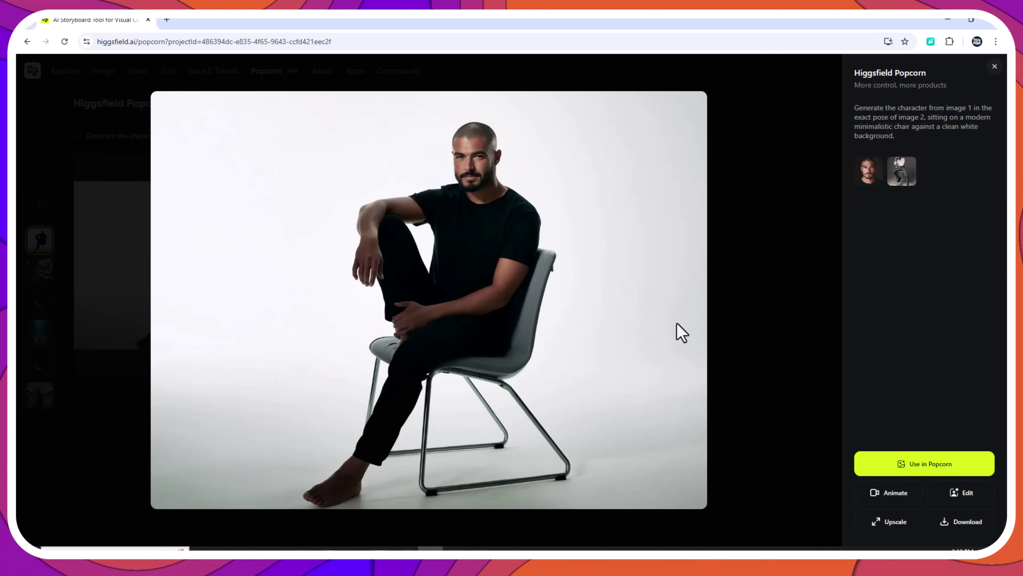
key("Right")
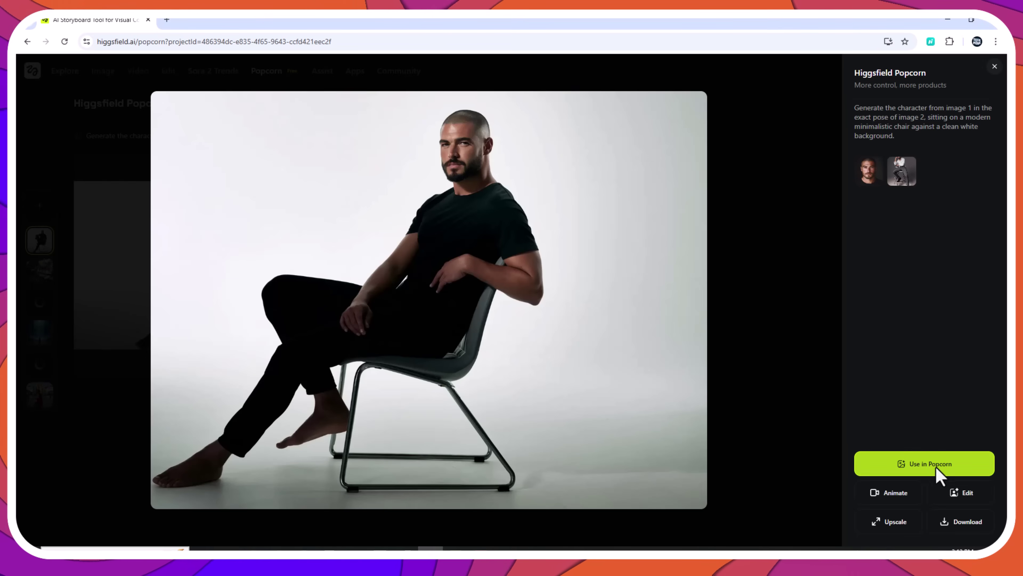
left_click(926, 467)
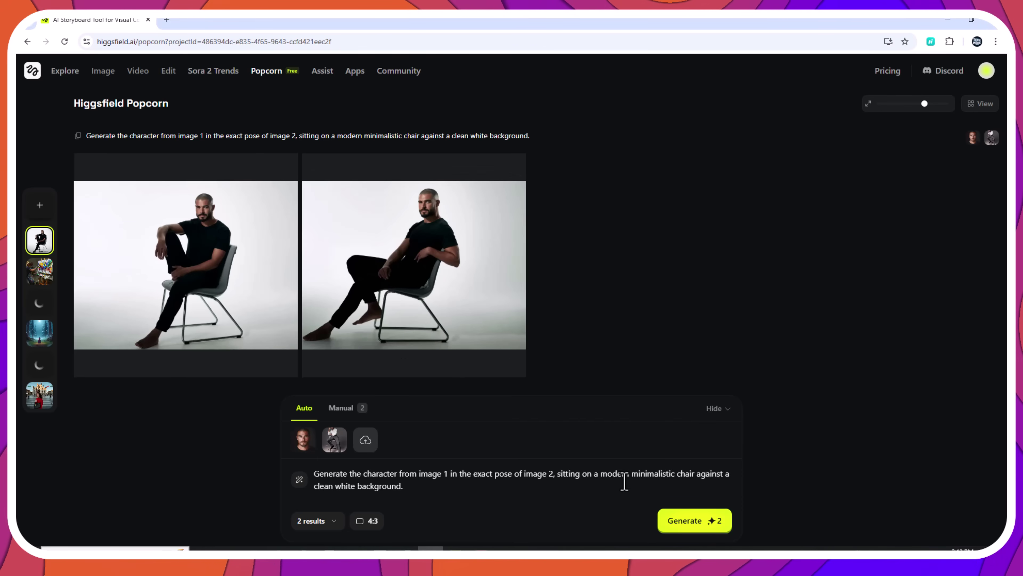
left_click(419, 307)
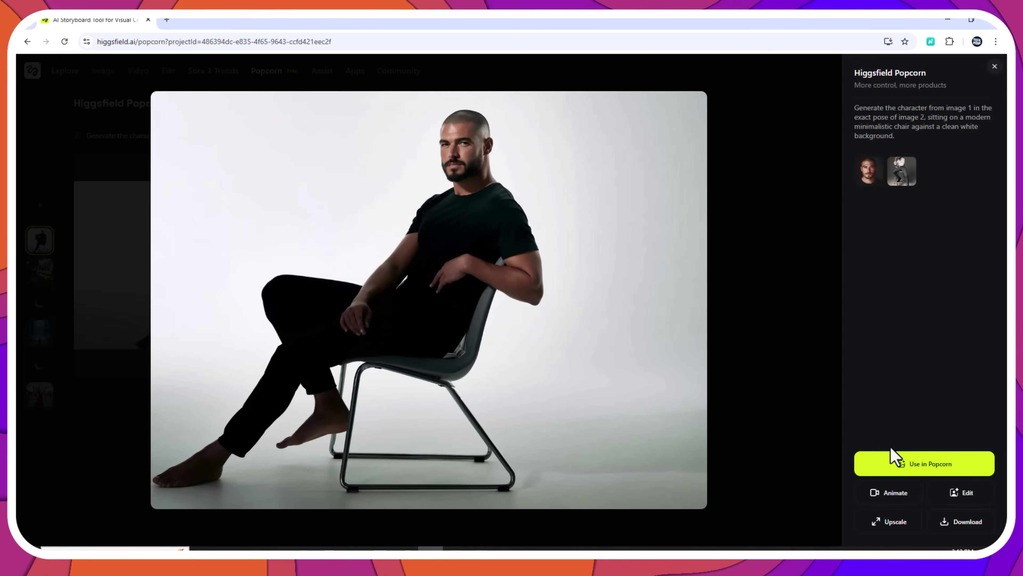
left_click(901, 492)
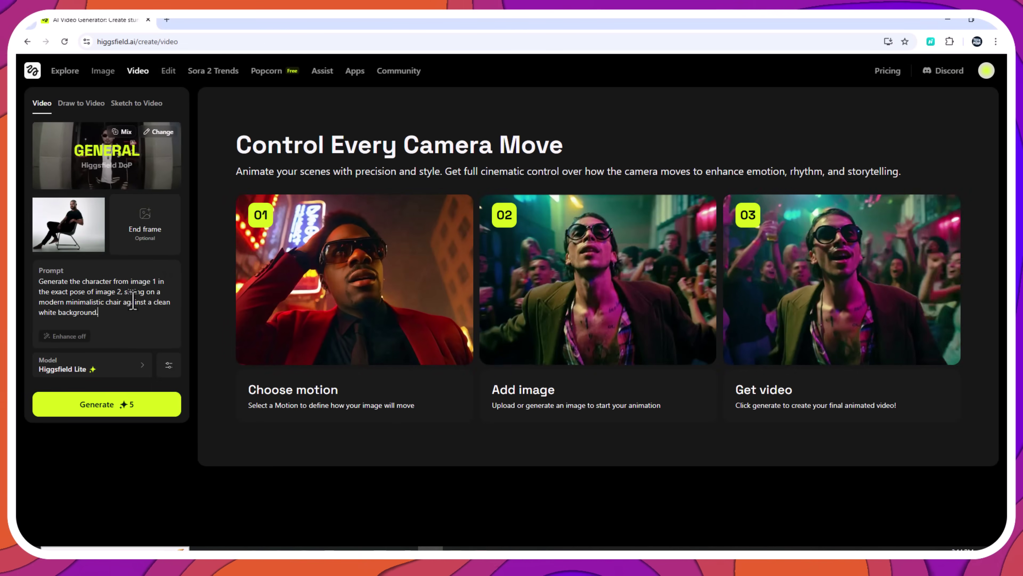
Start the video generation from the seated-man image and open the advanced video settings.
left_click(109, 405)
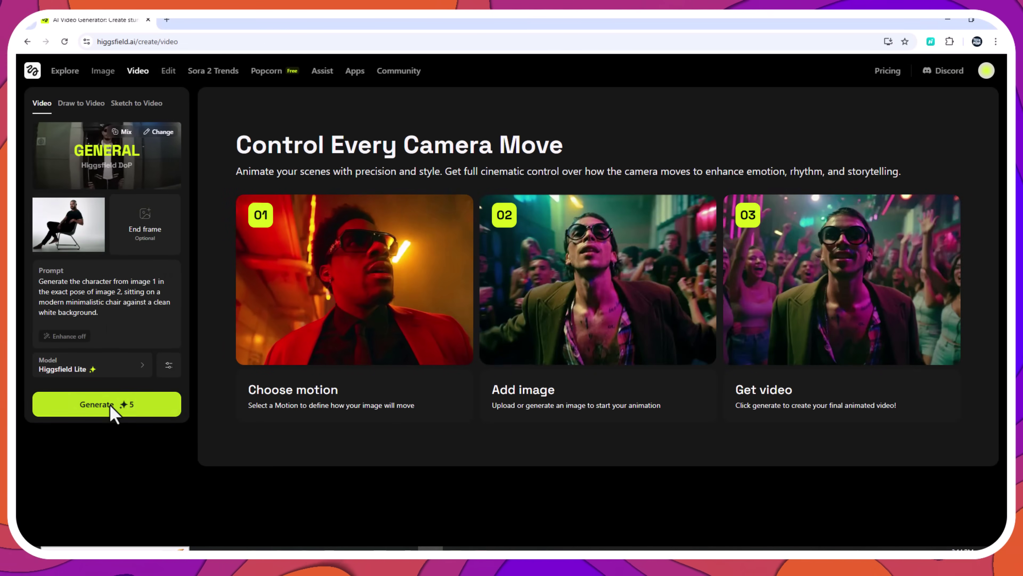
left_click(169, 365)
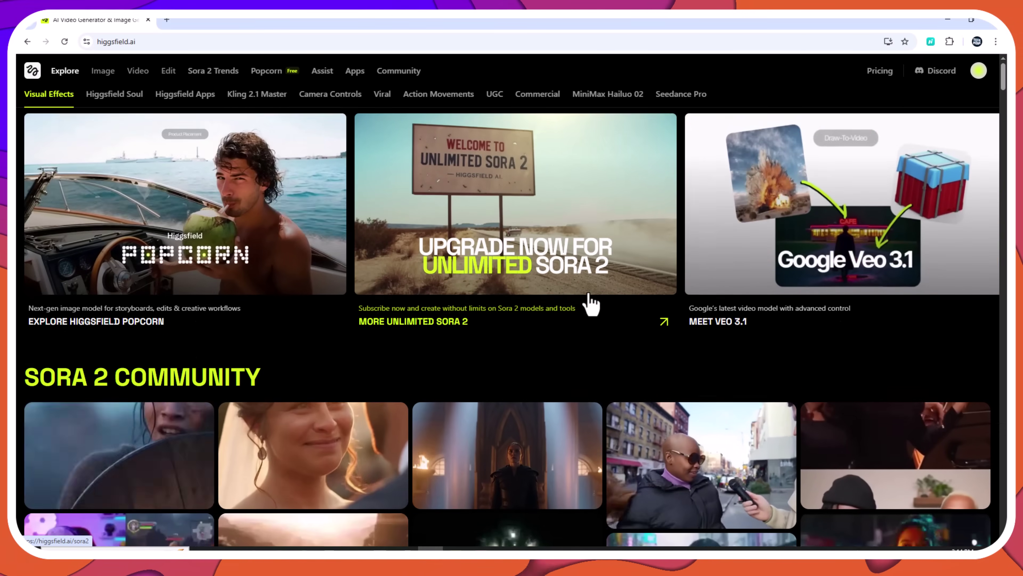
Scroll through the Explore page's UGC, Commercial, MiniMax Hailuo 02 and Seedance Pro galleries to the footer.
scroll(590, 303, "down", 5)
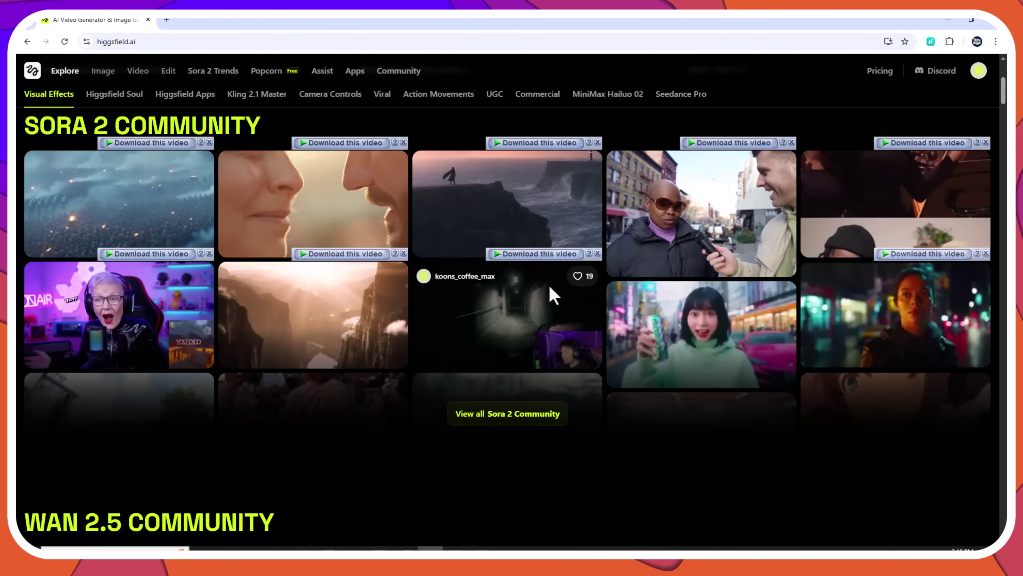
scroll(498, 297, "down", 7)
scroll(499, 302, "down", 13)
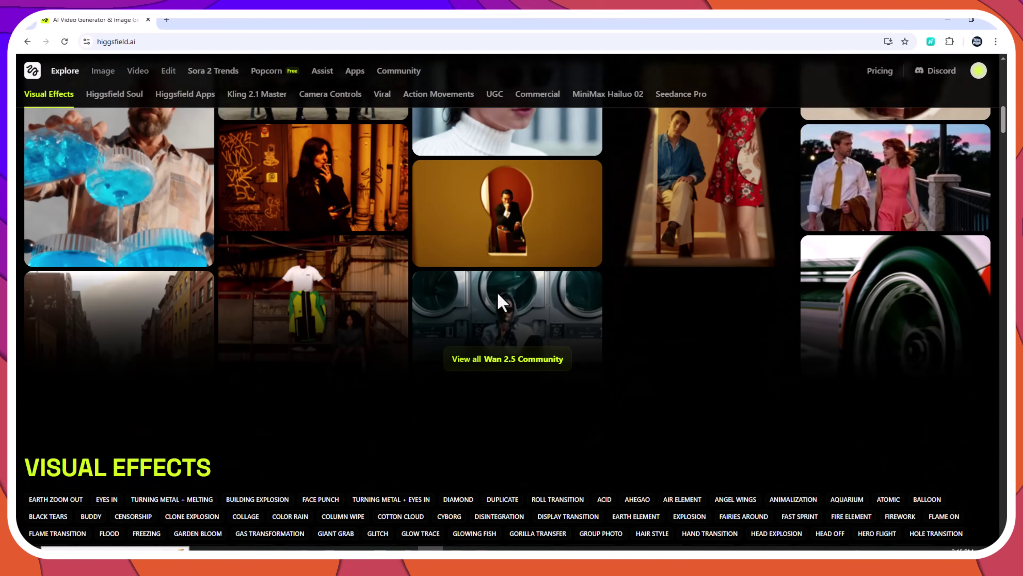
scroll(500, 302, "down", 11)
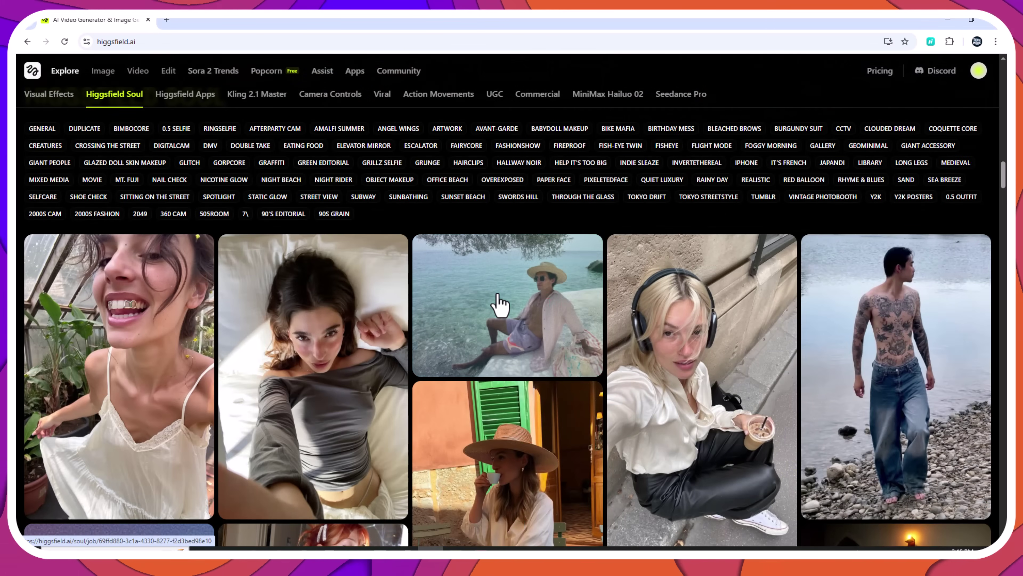
scroll(499, 307, "down", 5)
scroll(500, 305, "down", 7)
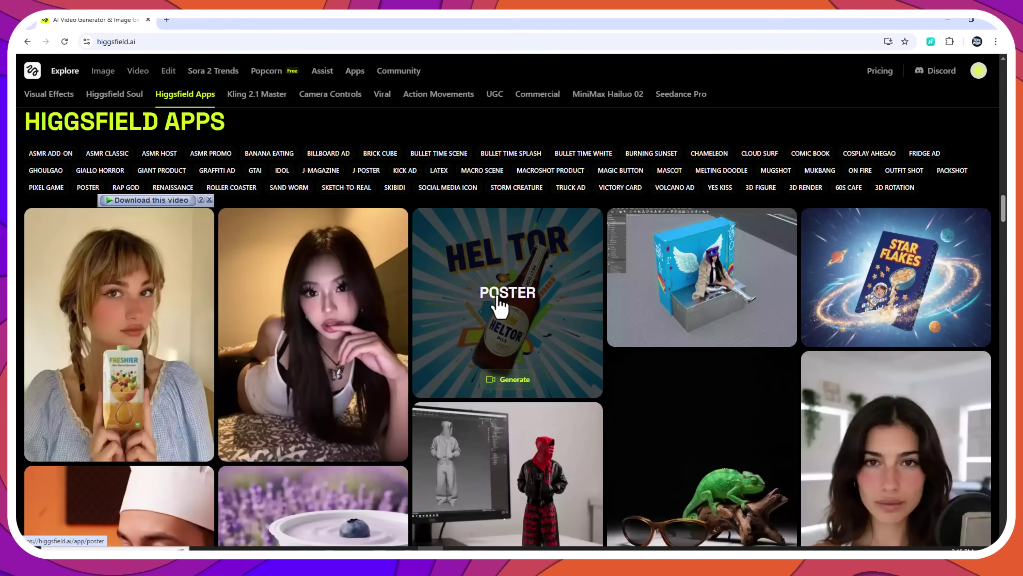
scroll(499, 297, "down", 6)
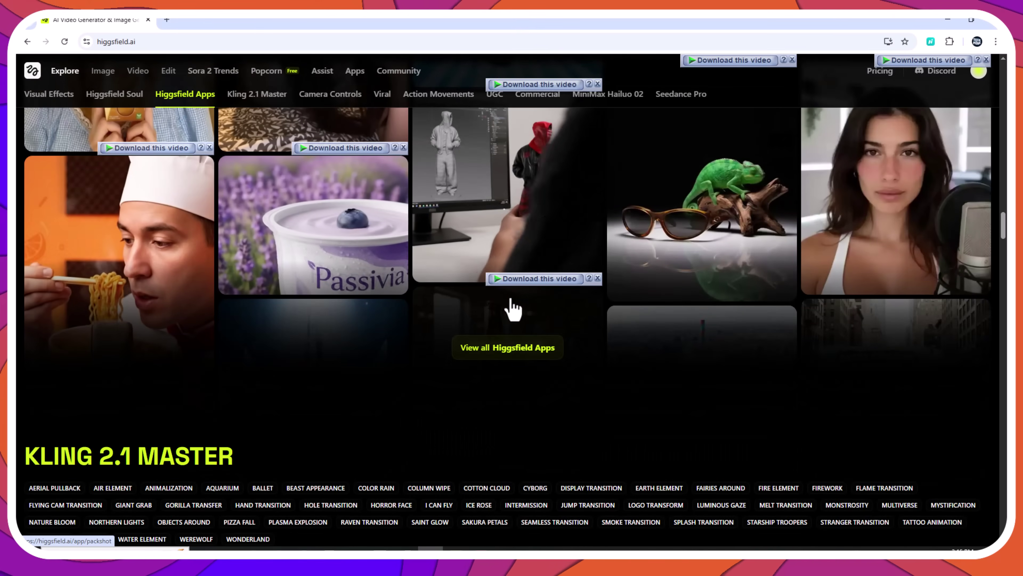
scroll(513, 310, "down", 6)
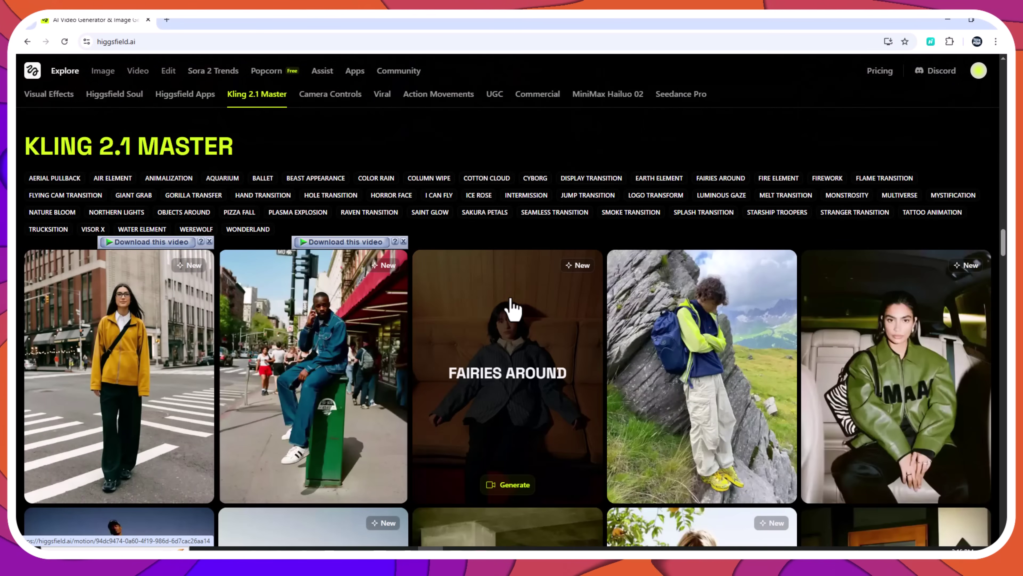
scroll(511, 302, "down", 11)
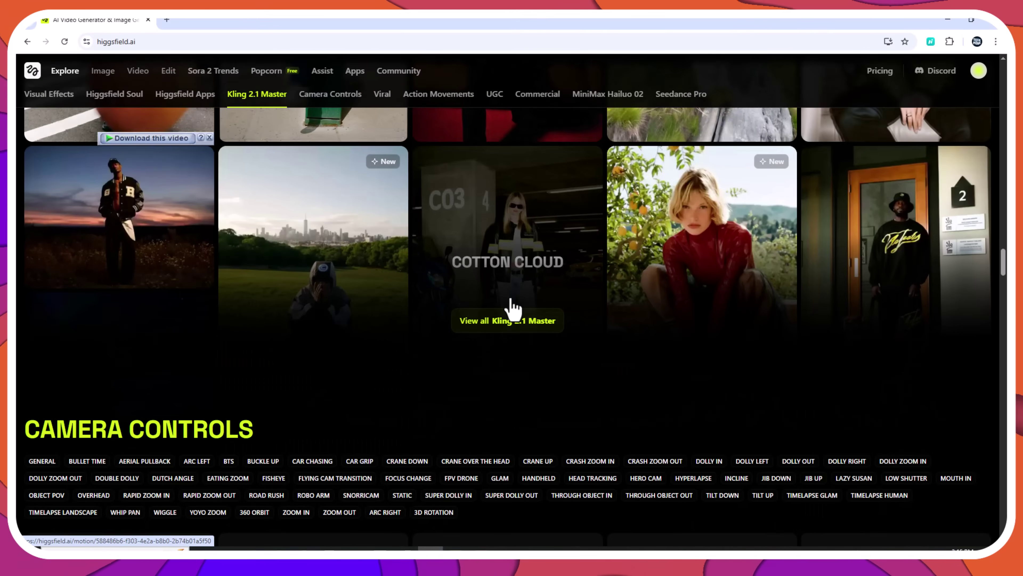
scroll(510, 295, "down", 3)
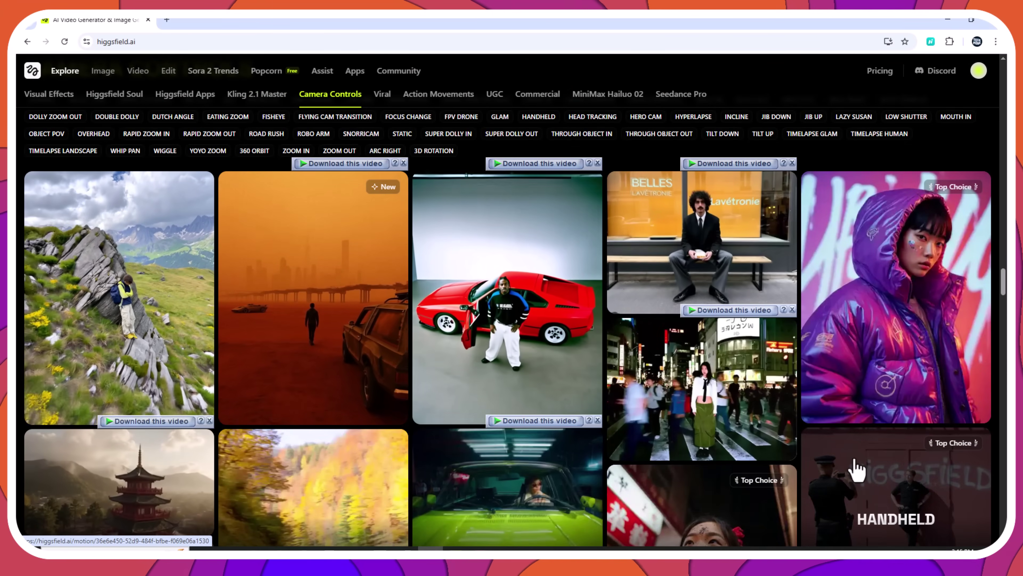
scroll(838, 461, "down", 12)
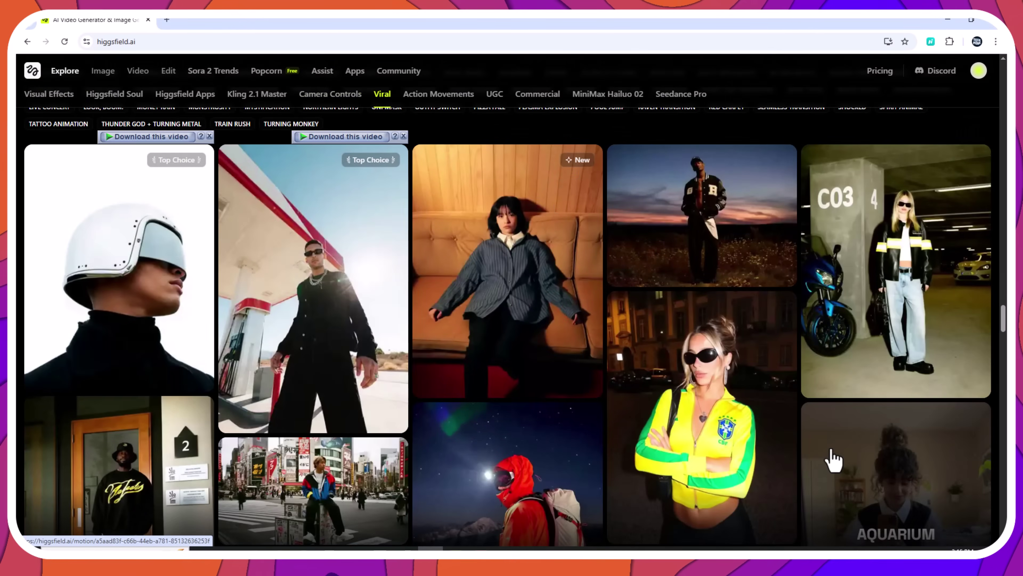
scroll(833, 459, "down", 10)
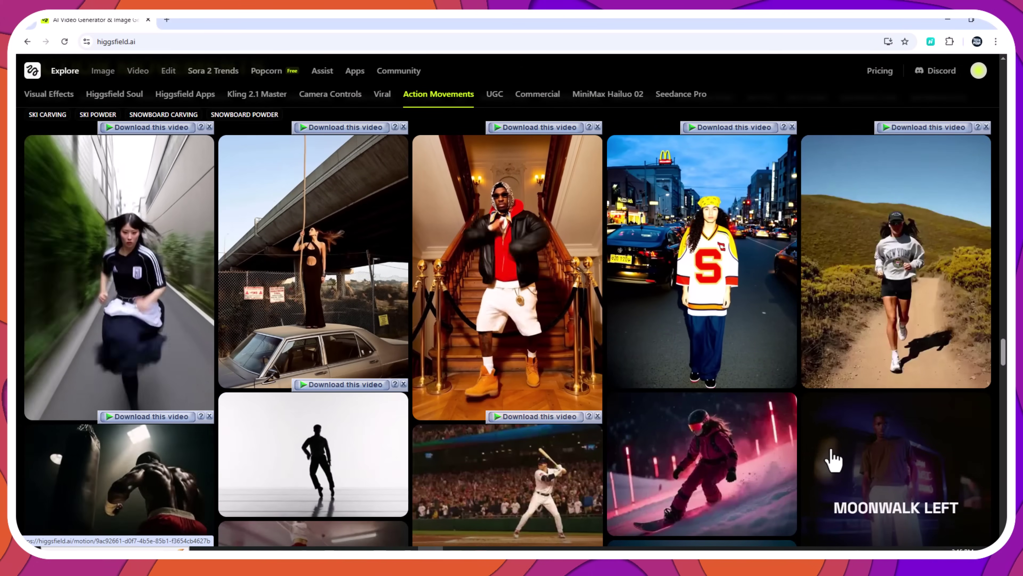
scroll(833, 459, "down", 10)
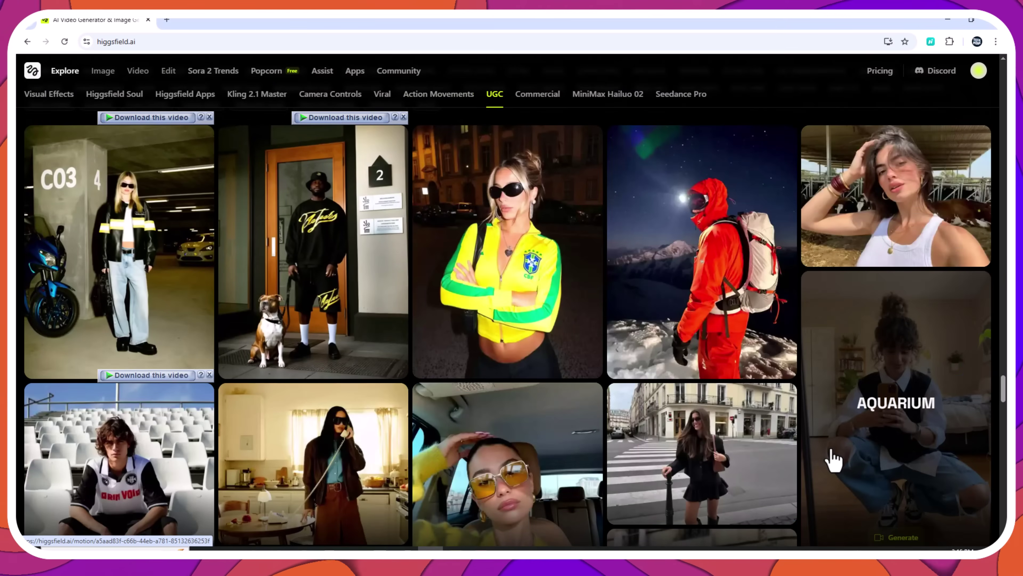
scroll(833, 459, "down", 8)
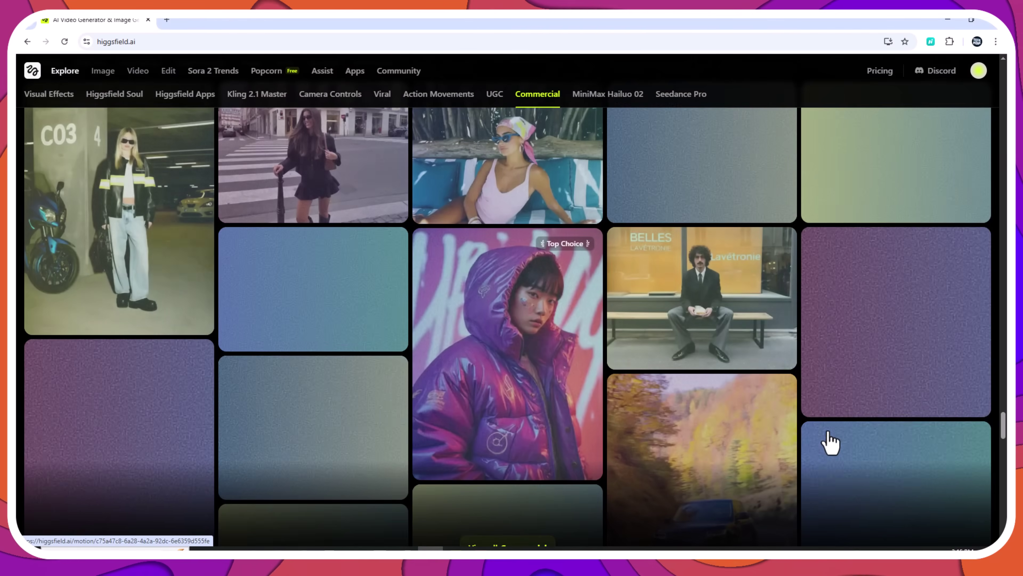
scroll(772, 436, "down", 8)
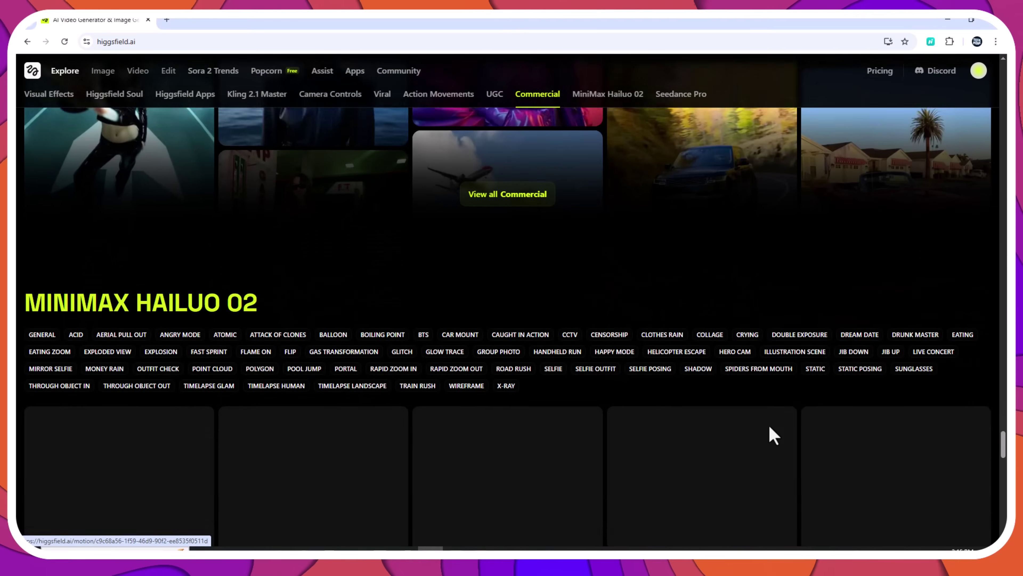
scroll(783, 441, "down", 4)
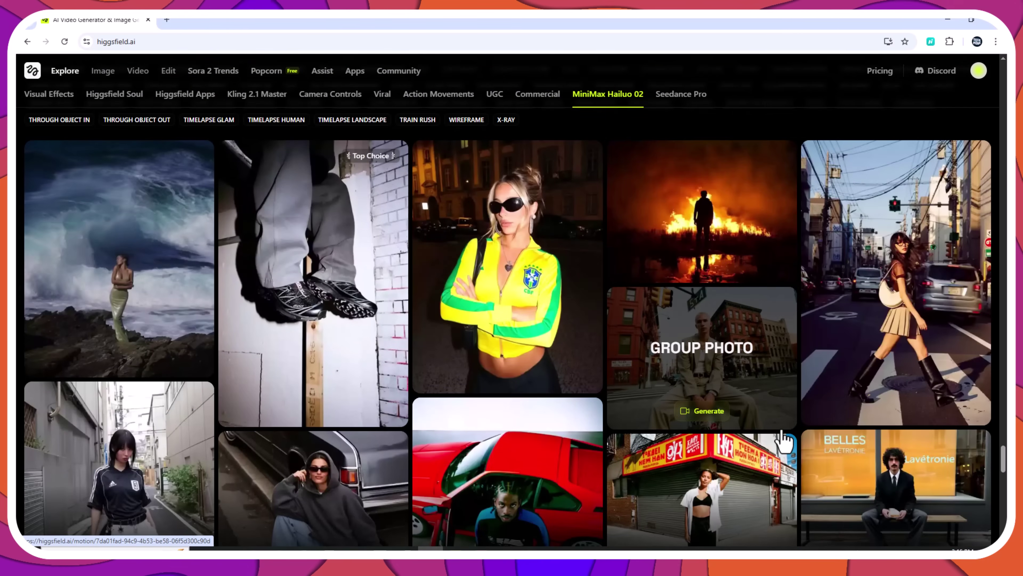
scroll(787, 437, "down", 1)
scroll(789, 437, "down", 10)
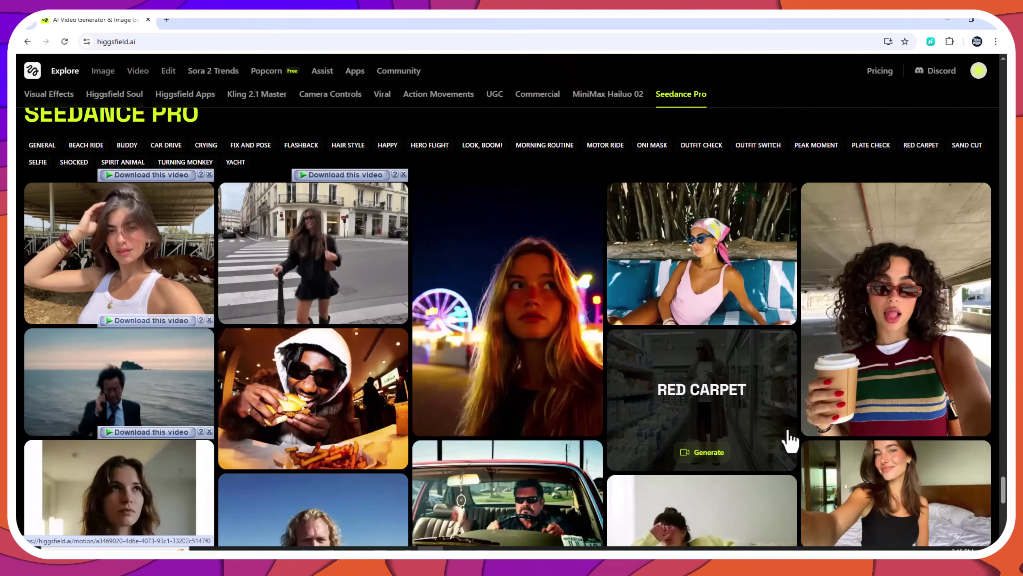
scroll(790, 440, "down", 6)
scroll(793, 437, "down", 5)
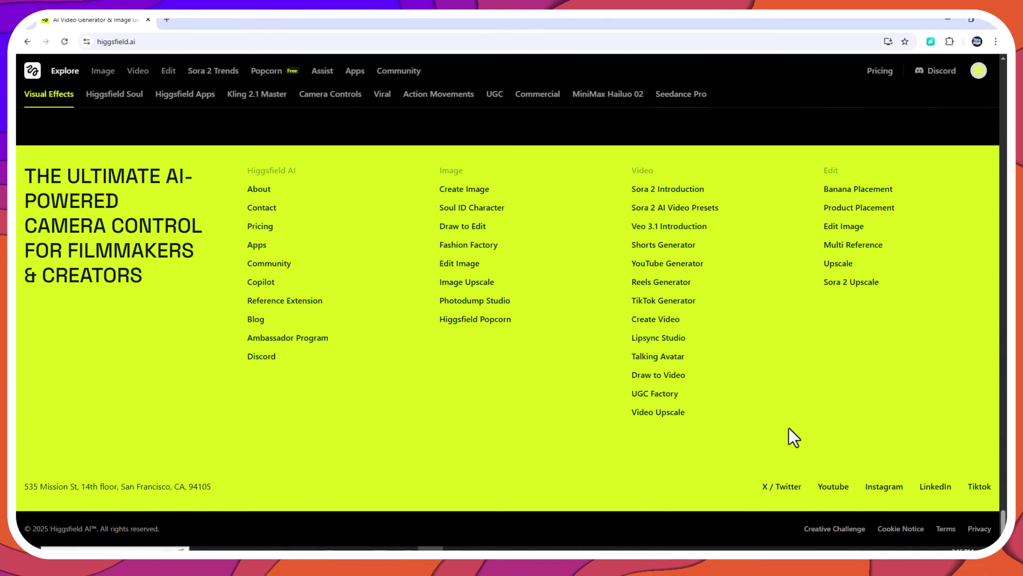